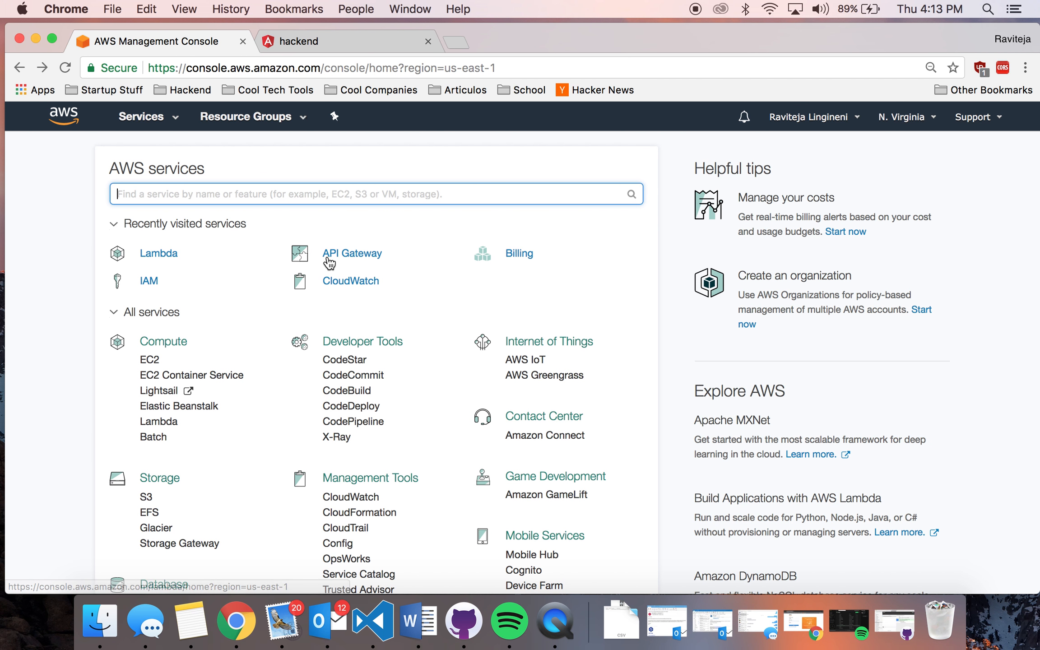
{"action": "left_click", "coordinate": [356, 258]}
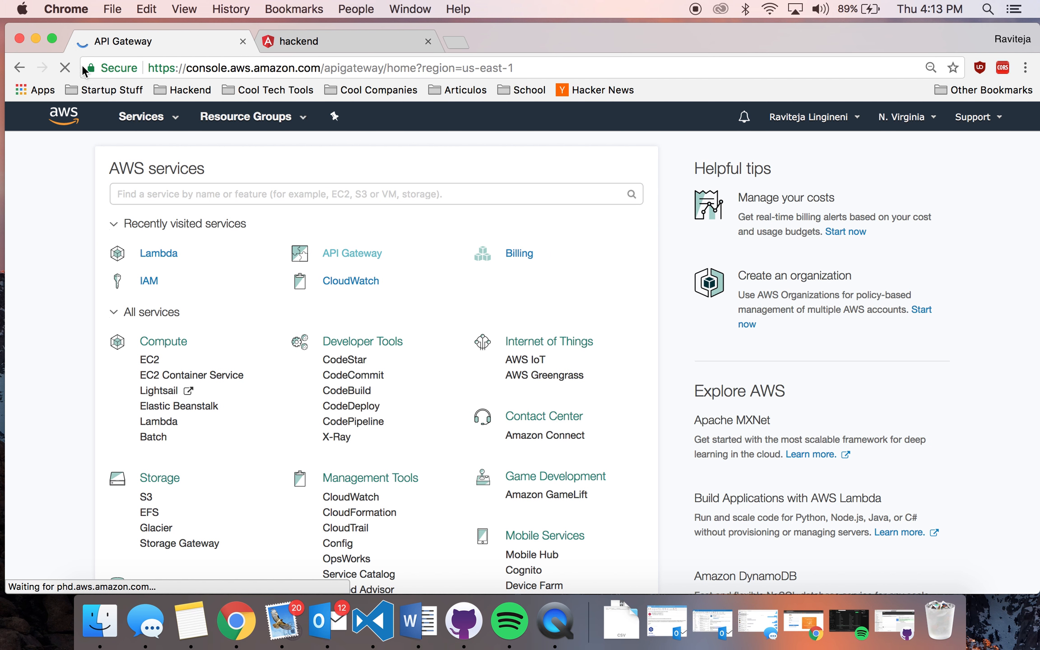
{"action": "left_click", "coordinate": [19, 69]}
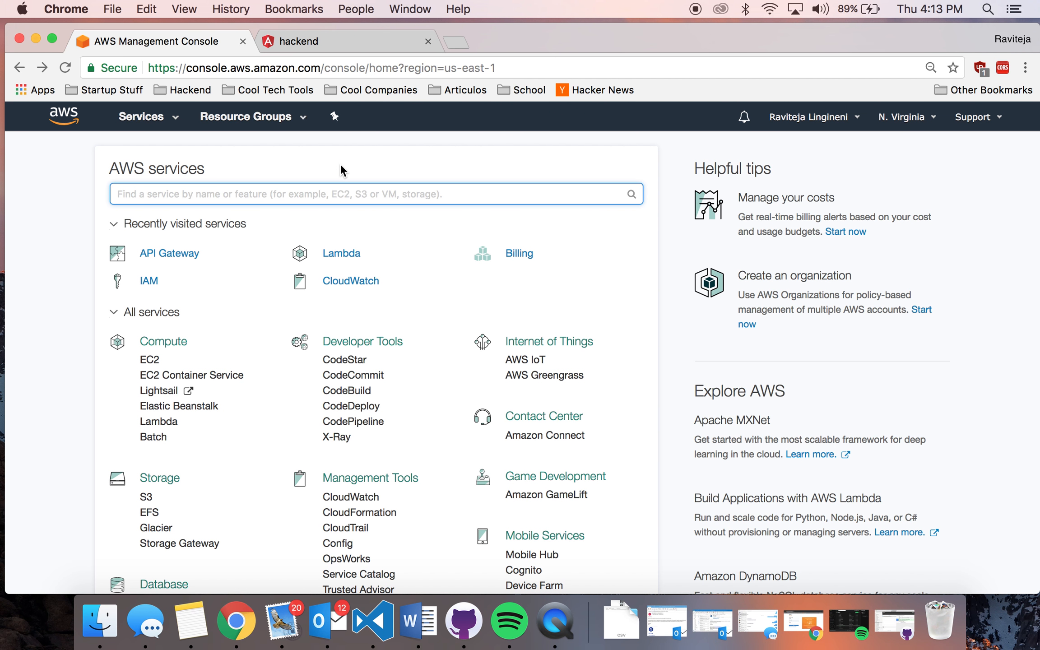
{"action": "left_click", "coordinate": [330, 42]}
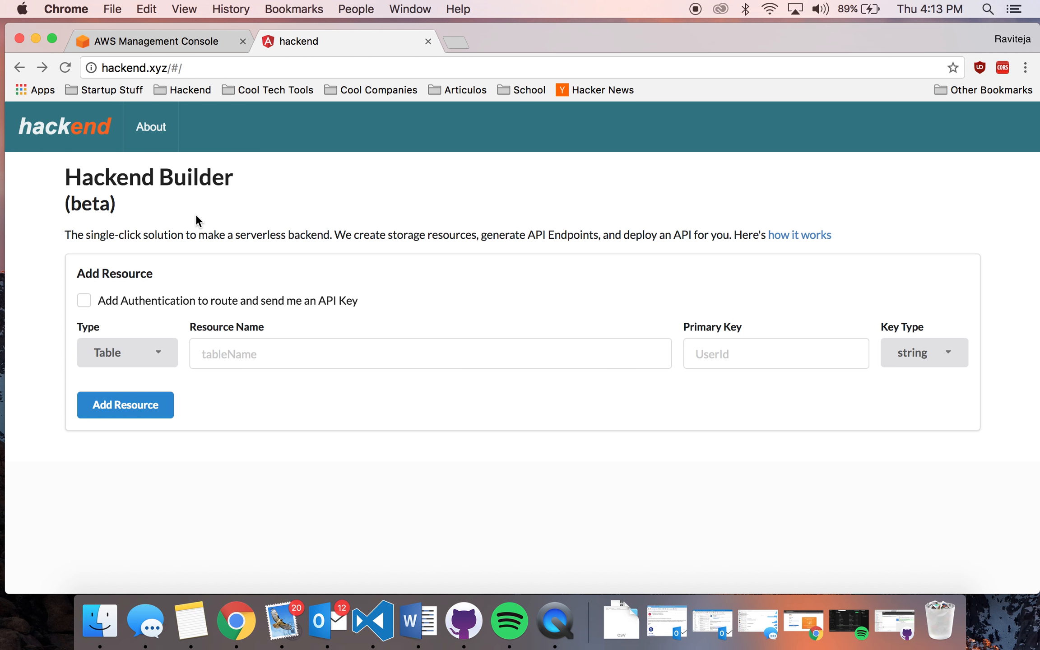
{"action": "left_click", "coordinate": [201, 37]}
On the Hackend Builder page, add a table resource named users with the primary key username of key type string
{"action": "left_click", "coordinate": [370, 41]}
{"action": "left_click", "coordinate": [330, 363]}
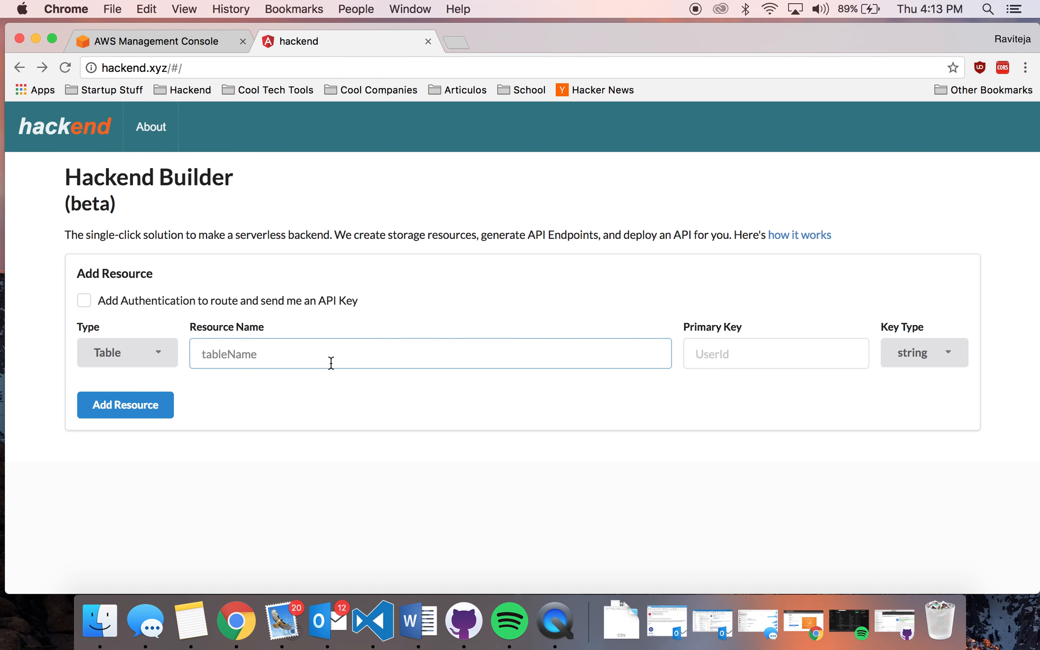
{"action": "type", "text": "users"}
{"action": "left_click", "coordinate": [758, 354]}
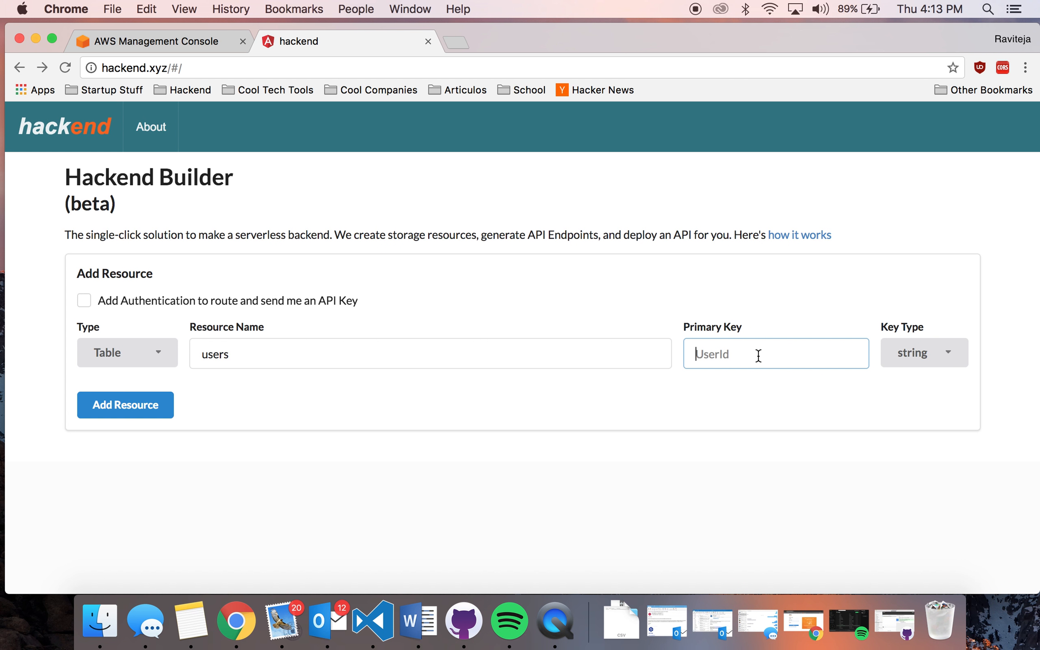
{"action": "type", "text": "username"}
{"action": "left_click", "coordinate": [915, 384]}
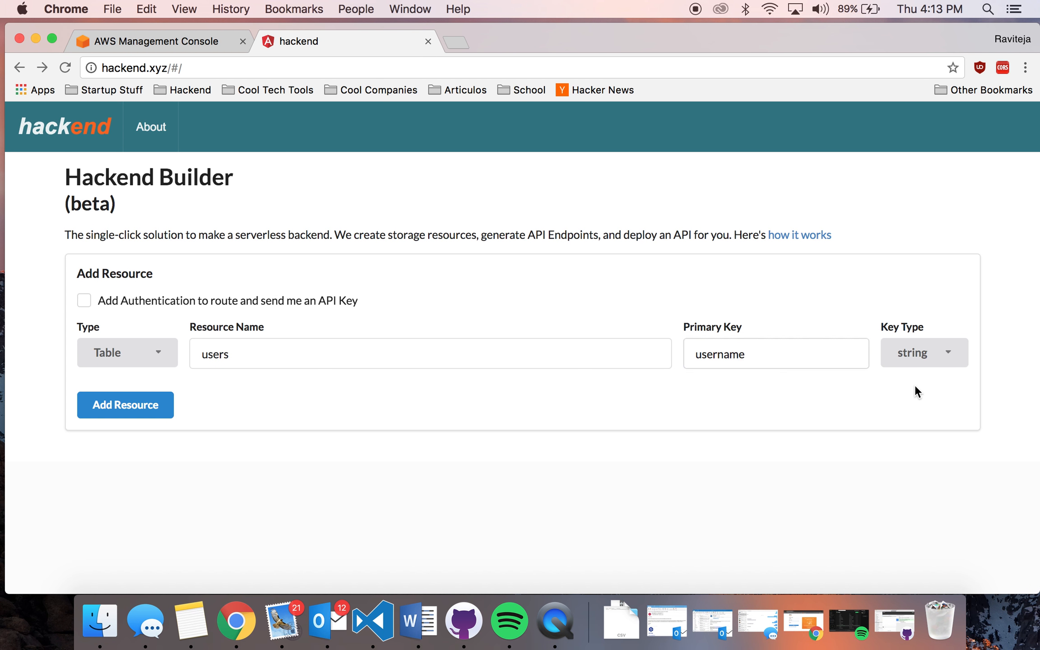
{"action": "left_click", "coordinate": [943, 359]}
{"action": "left_click", "coordinate": [936, 312]}
{"action": "left_click", "coordinate": [135, 411]}
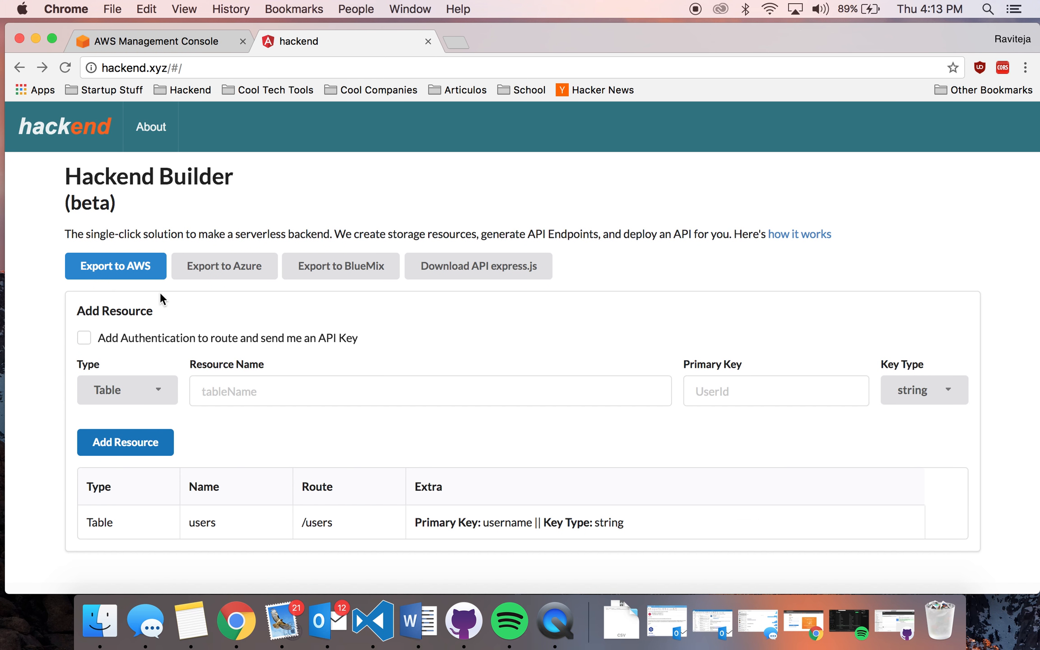
Open the AWS export setup for the users resource and go to its credential fields
{"action": "left_click", "coordinate": [1000, 47]}
{"action": "left_click", "coordinate": [96, 273]}
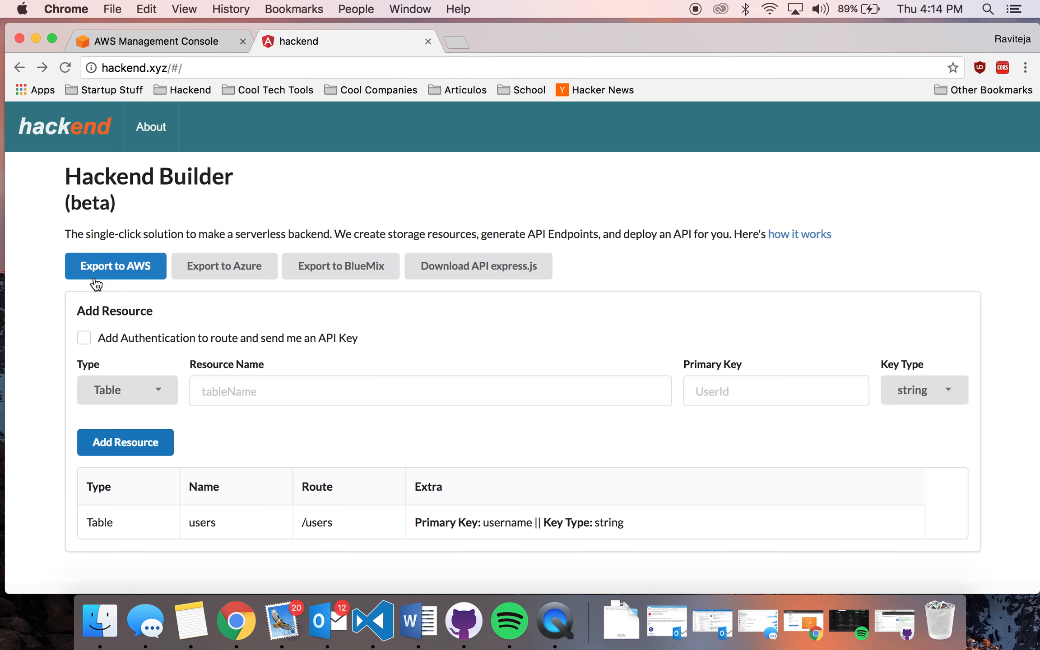
{"action": "scroll", "coordinate": [339, 440], "scroll_direction": "down", "scroll_amount": 3}
{"action": "scroll", "coordinate": [339, 438], "scroll_direction": "down", "scroll_amount": 2}
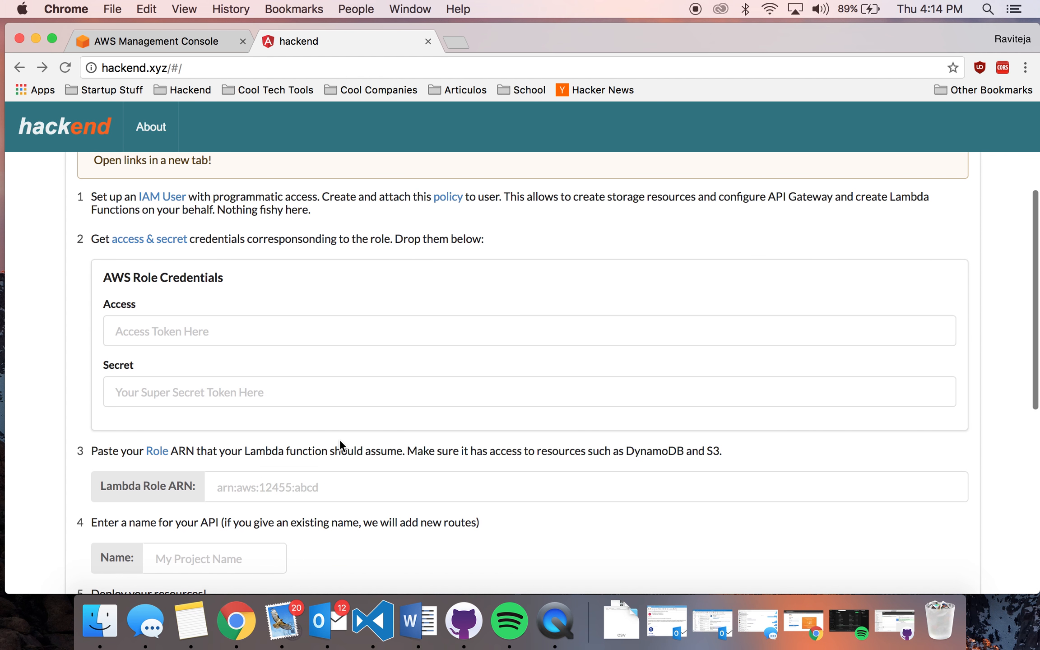
Review the AWS export instructions, from the IAM user setup to deployment, and the route of the users table
{"action": "scroll", "coordinate": [339, 438], "scroll_direction": "up", "scroll_amount": 3}
{"action": "scroll", "coordinate": [339, 438], "scroll_direction": "down", "scroll_amount": 3}
{"action": "scroll", "coordinate": [339, 437], "scroll_direction": "up", "scroll_amount": 2}
{"action": "scroll", "coordinate": [339, 438], "scroll_direction": "down", "scroll_amount": 2}
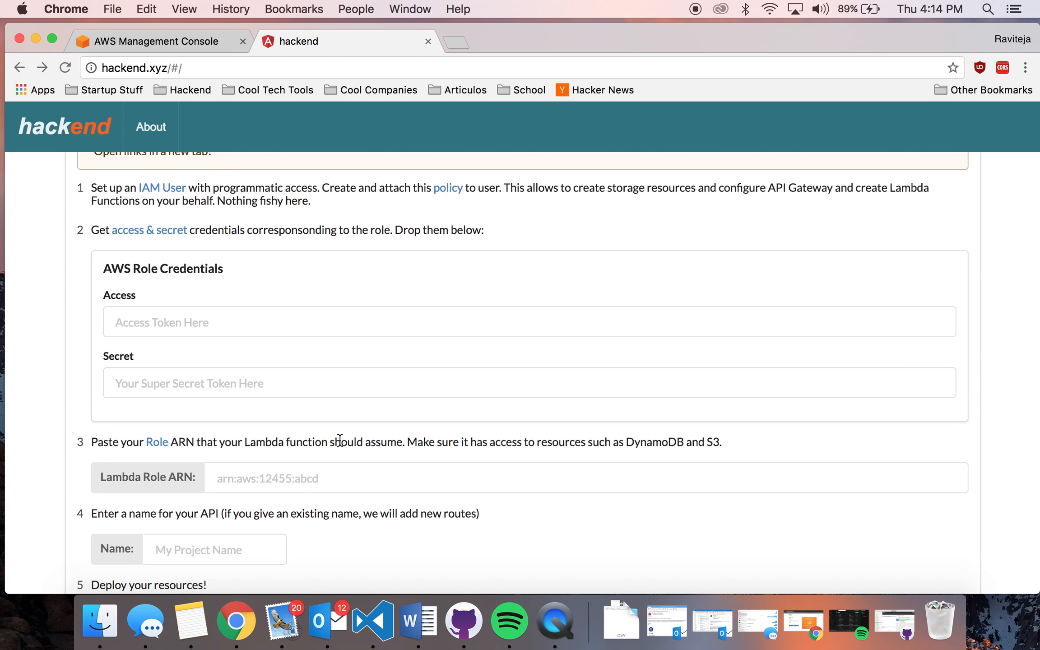
{"action": "scroll", "coordinate": [340, 439], "scroll_direction": "down", "scroll_amount": 10}
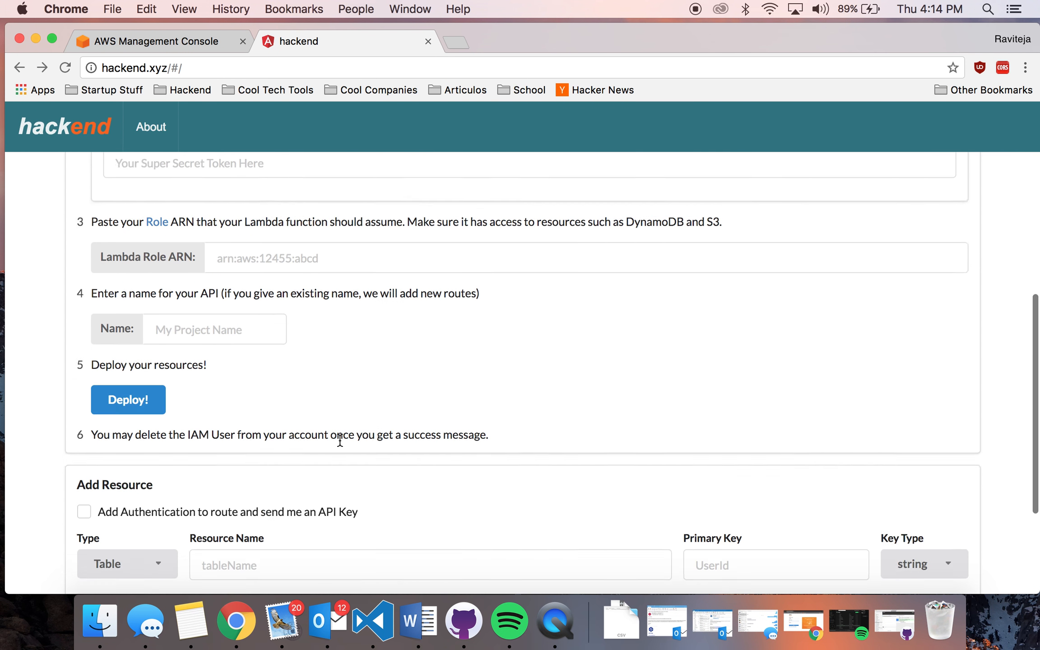
{"action": "left_click_drag", "start_coordinate": [303, 549], "coordinate": [376, 547]}
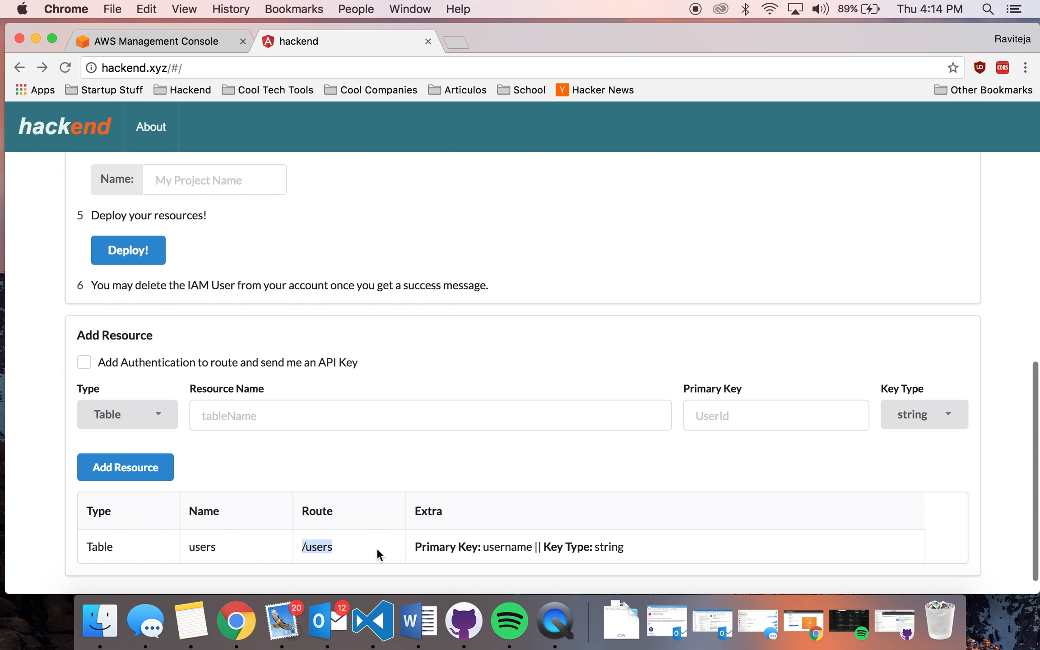
{"action": "left_click", "coordinate": [391, 461]}
{"action": "scroll", "coordinate": [395, 447], "scroll_direction": "up", "scroll_amount": 9}
{"action": "scroll", "coordinate": [395, 447], "scroll_direction": "up", "scroll_amount": 3}
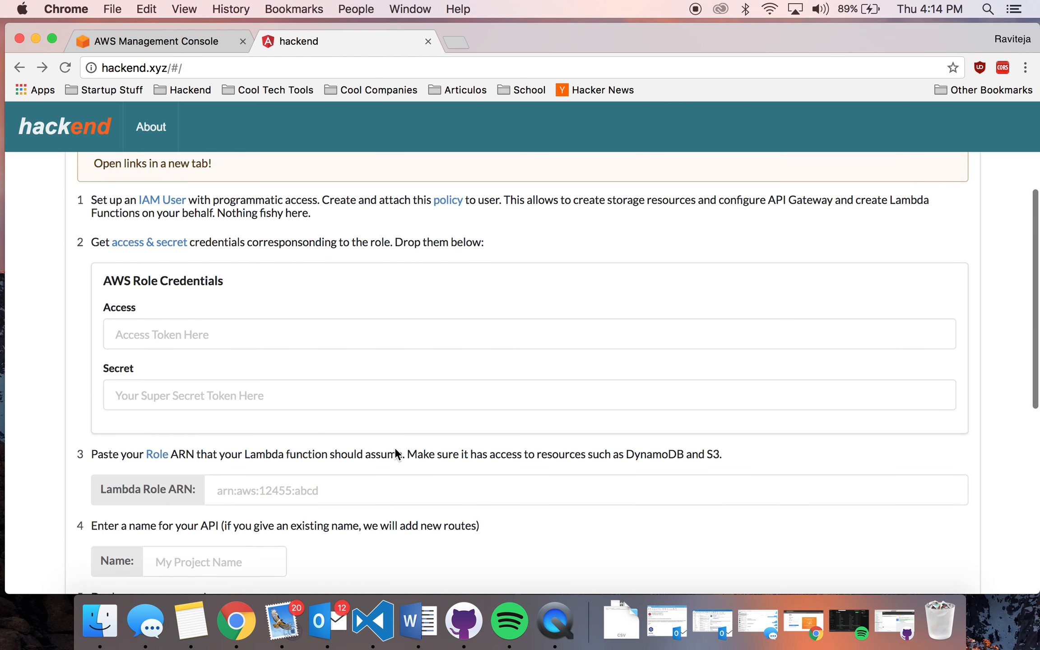
{"action": "scroll", "coordinate": [406, 425], "scroll_direction": "down", "scroll_amount": 1}
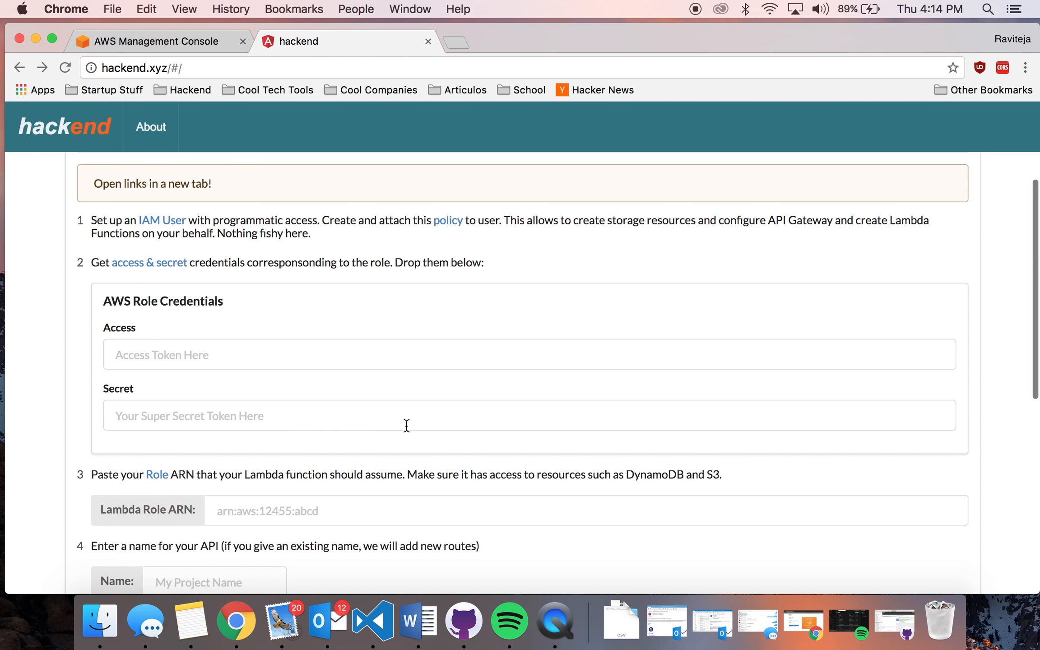
Switch to the other browser window with the AWS console, open IAM, and start adding a new user
{"action": "key", "text": "ctrl+Right"}
{"action": "left_click", "coordinate": [60, 118]}
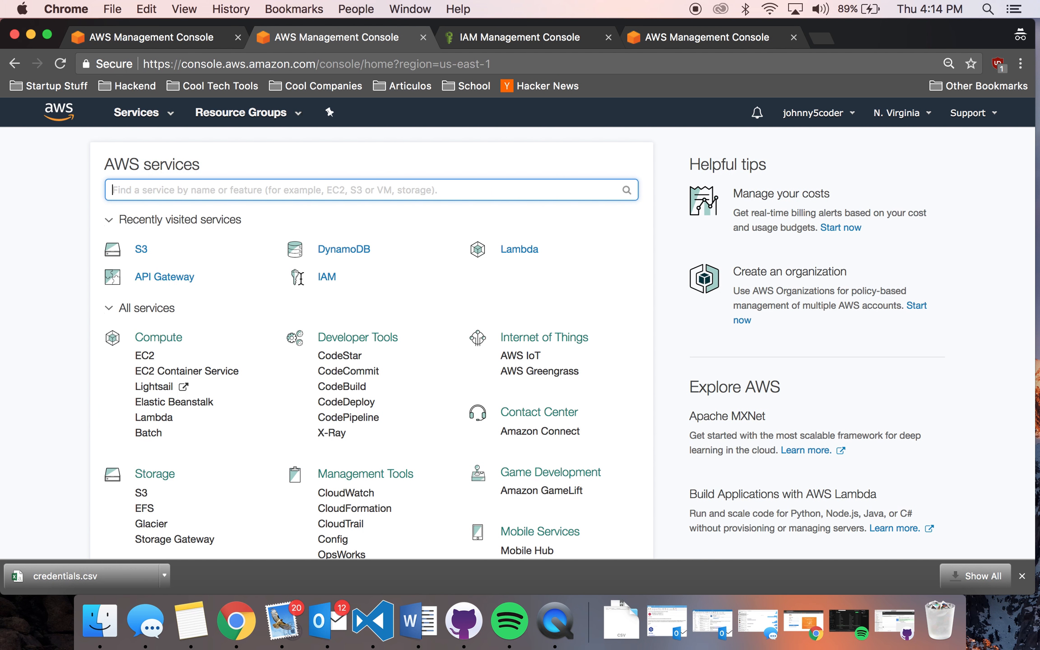
{"action": "left_click", "coordinate": [328, 278]}
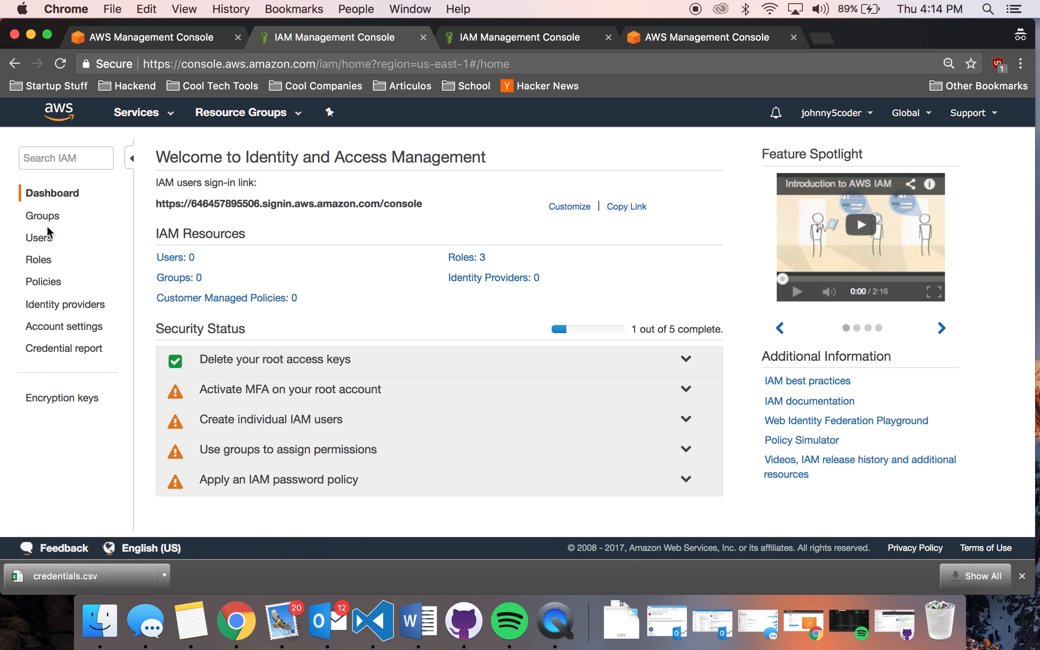
{"action": "left_click", "coordinate": [177, 270]}
{"action": "left_click", "coordinate": [198, 151]}
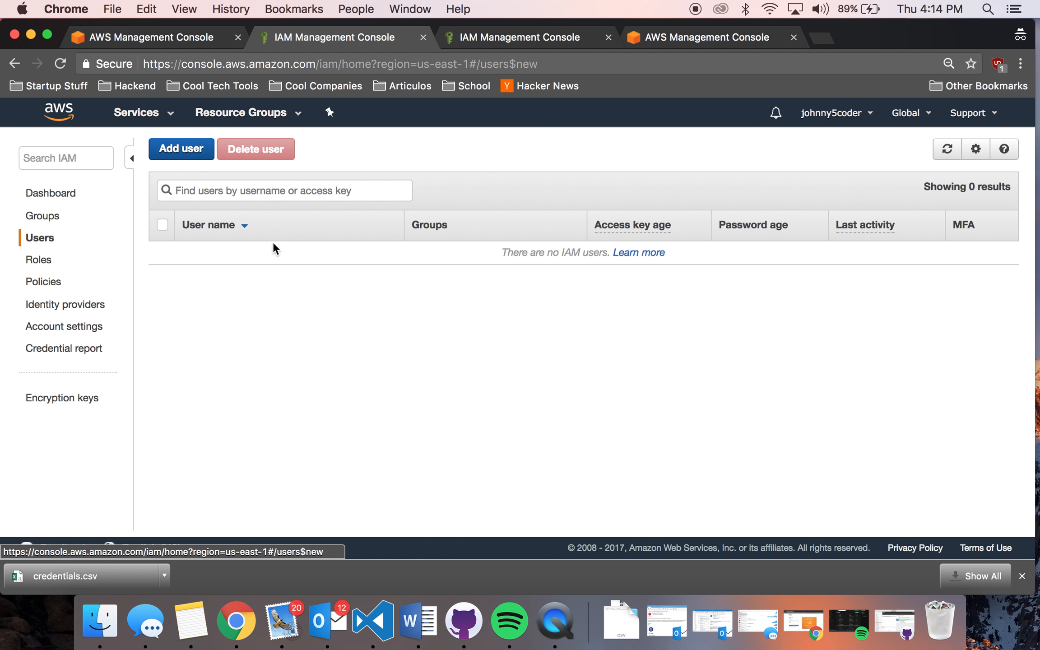
Name the new IAM user Hackend_Export, enable programmatic access, and continue to the permissions
{"action": "left_click", "coordinate": [285, 302]}
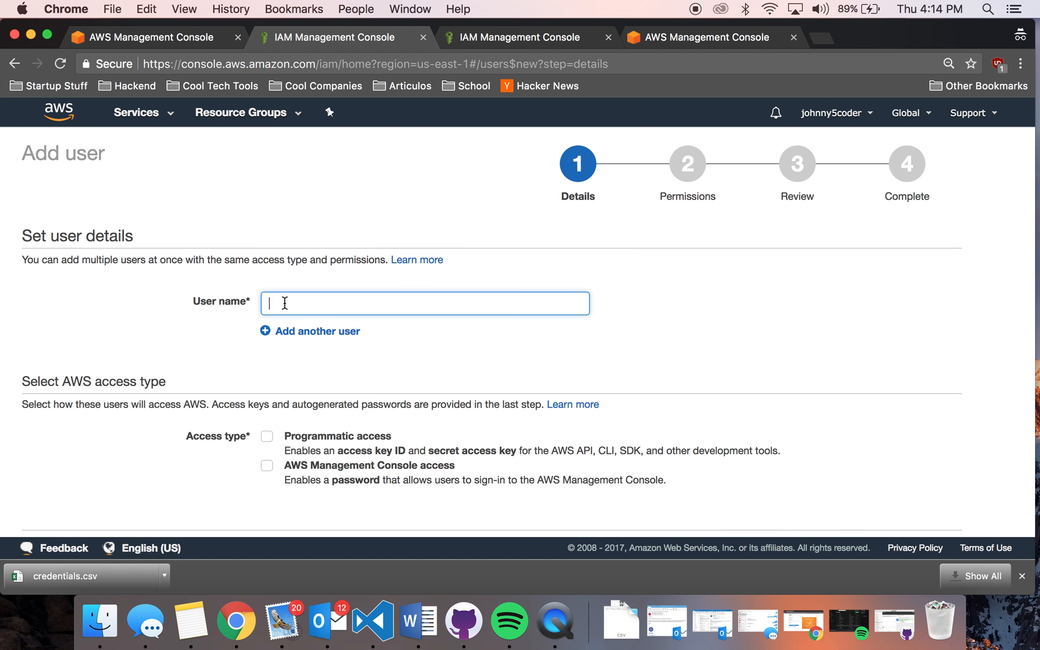
{"action": "type", "text": "Hackend_Export"}
{"action": "scroll", "coordinate": [441, 389], "scroll_direction": "down", "scroll_amount": 2}
{"action": "left_click", "coordinate": [266, 373]}
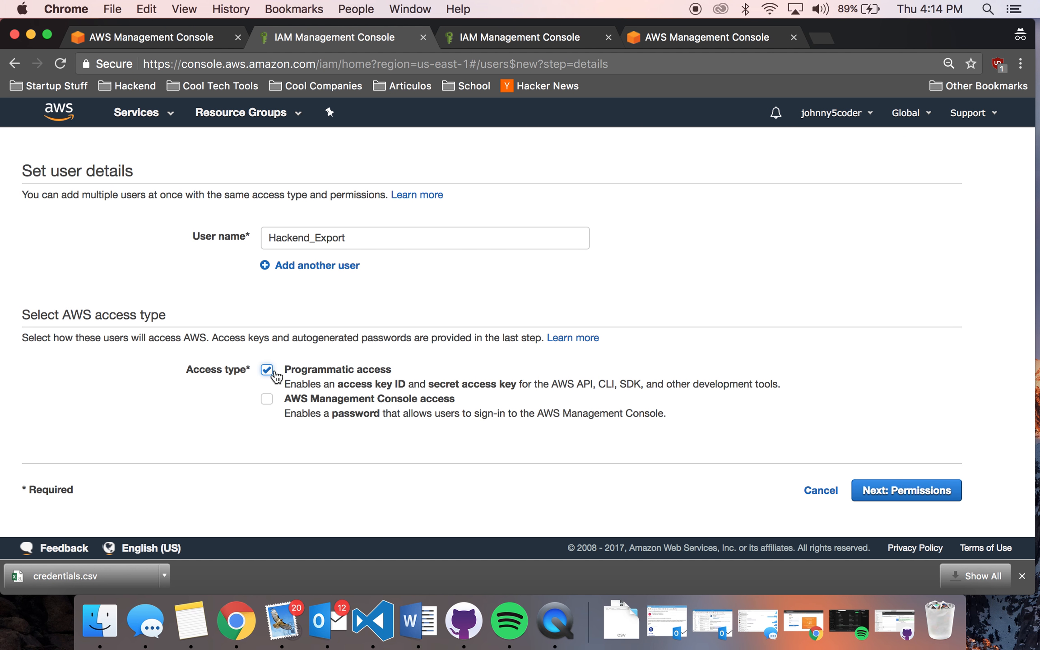
{"action": "left_click", "coordinate": [908, 492]}
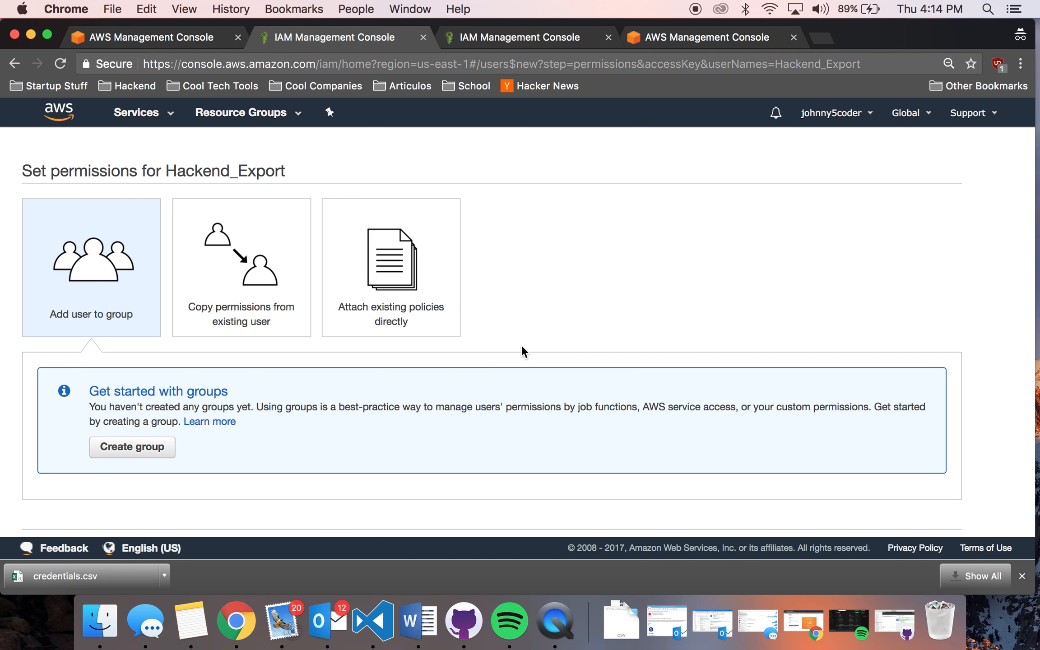
Choose to attach existing policies directly to Hackend_Export and start creating a custom policy of your own
{"action": "left_click", "coordinate": [334, 259]}
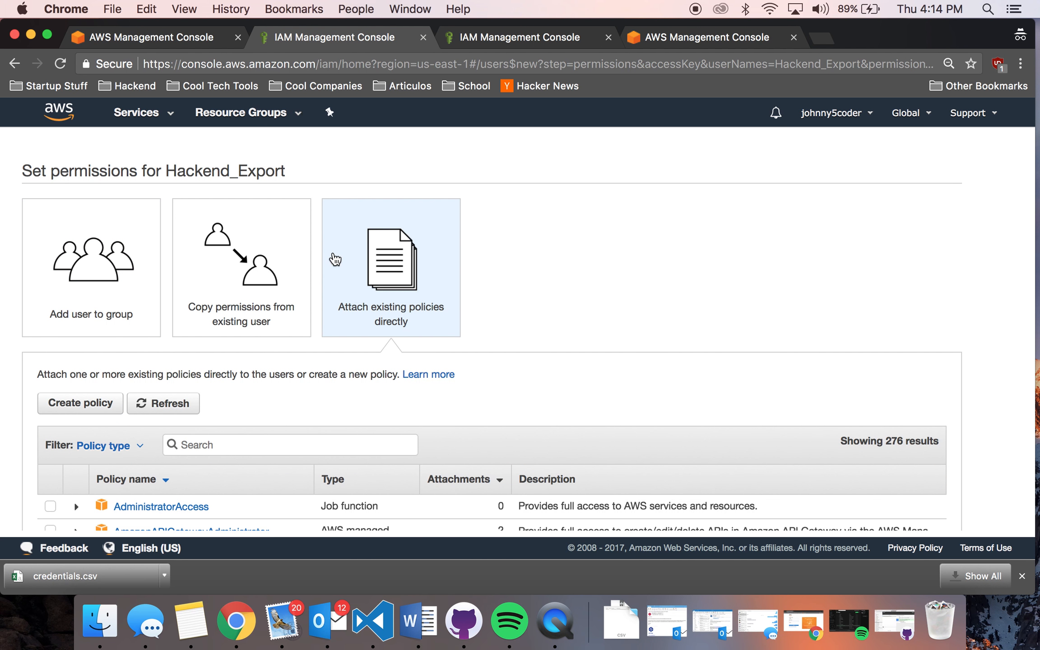
{"action": "scroll", "coordinate": [499, 343], "scroll_direction": "down", "scroll_amount": 2}
{"action": "scroll", "coordinate": [268, 365], "scroll_direction": "down", "scroll_amount": 3}
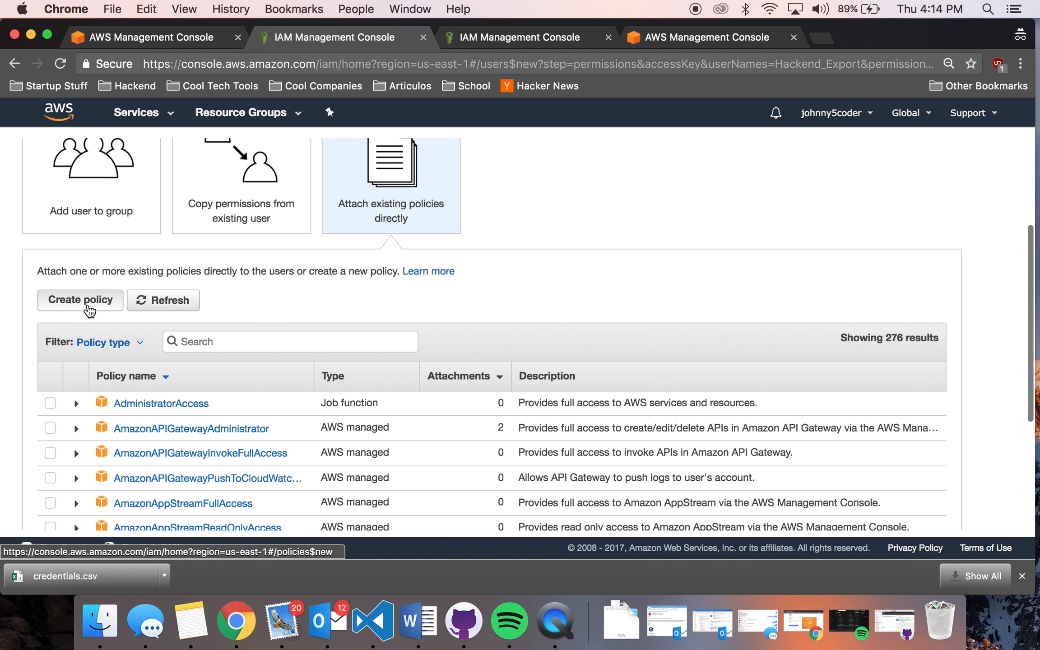
{"action": "left_click", "coordinate": [89, 301]}
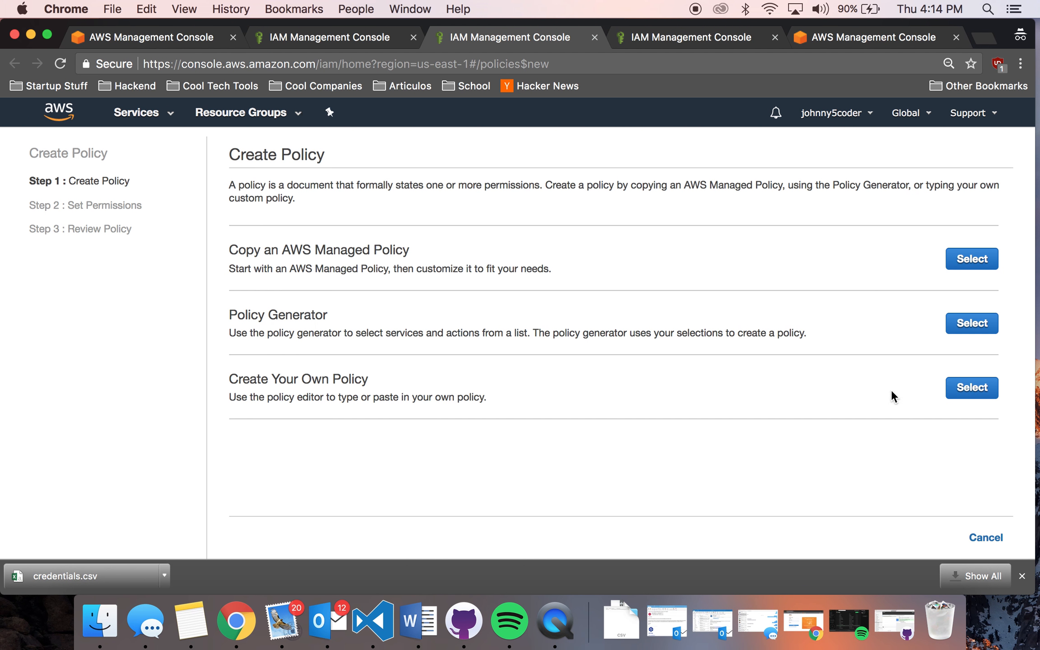
{"action": "left_click", "coordinate": [978, 391]}
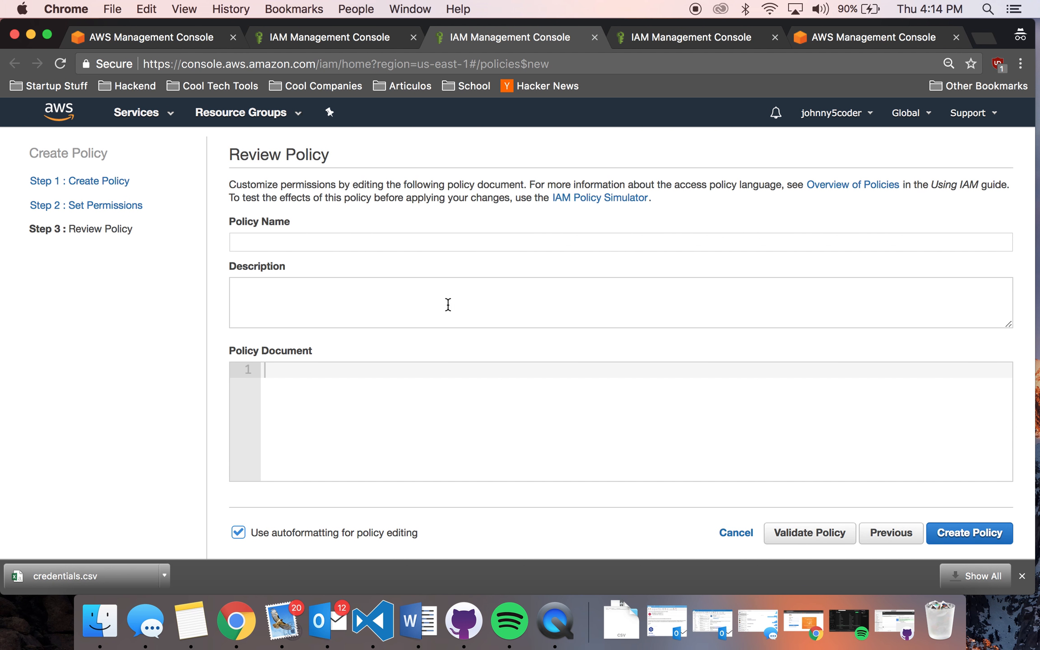
Name the new policy Hackend_Policy
{"action": "left_click", "coordinate": [465, 243]}
{"action": "type", "text": "Hackend"}
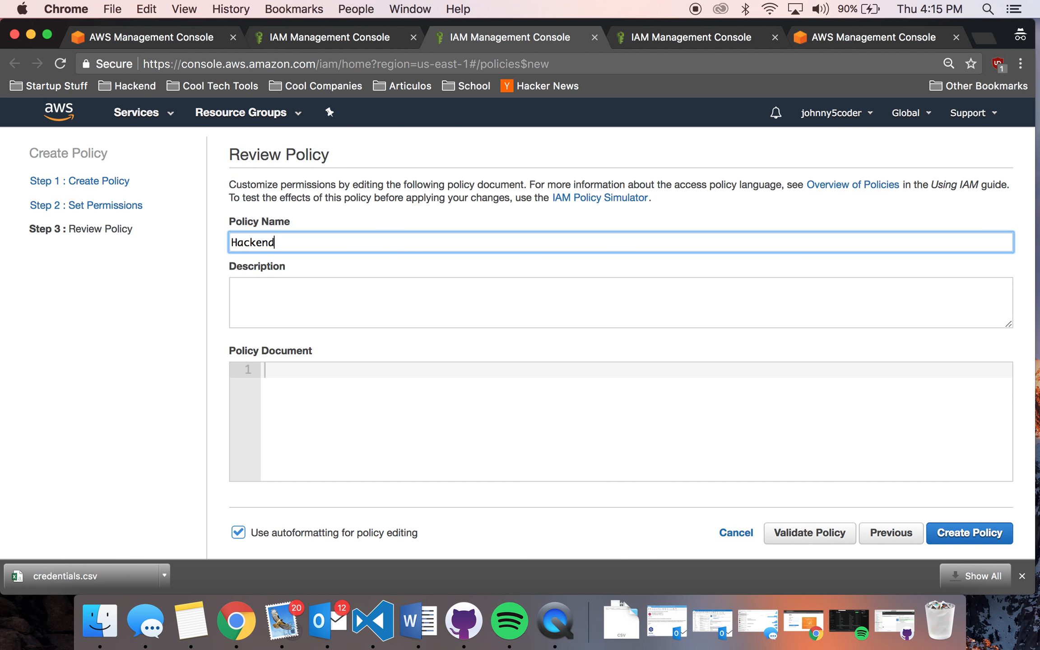
{"action": "type", "text": "_Role"}
{"action": "left_click", "coordinate": [344, 313]}
{"action": "left_click_drag", "start_coordinate": [281, 242], "coordinate": [405, 238]}
{"action": "type", "text": "Policy"}
{"action": "key", "text": "Tab"}
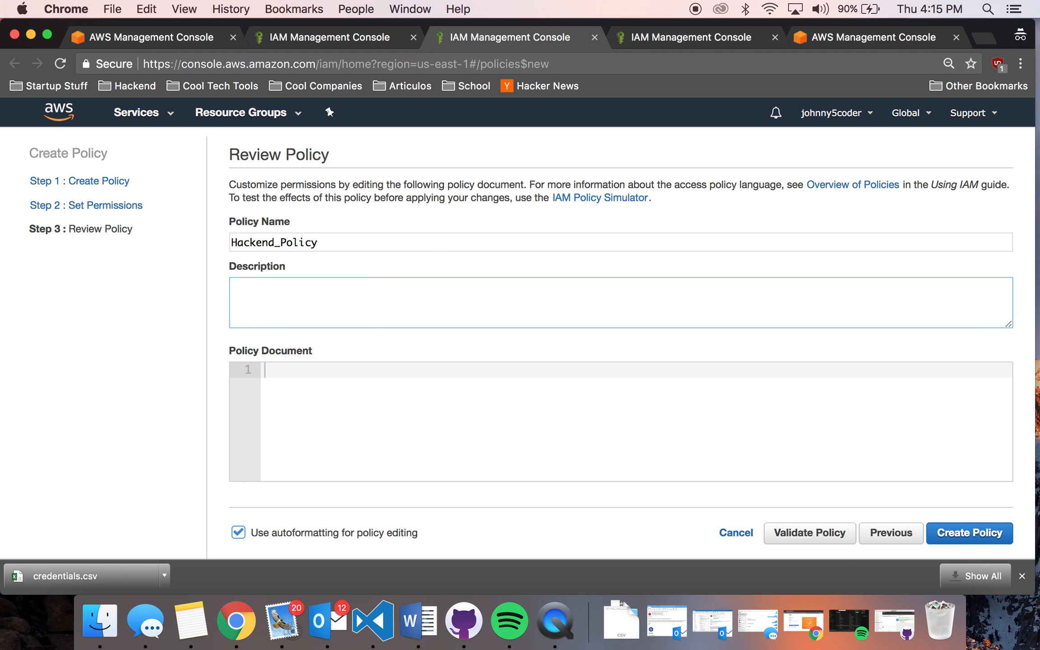
Enter the policy description "Policy that lets Hackend access AWS Account to make resources"
{"action": "type", "text": "Policy that lets hackend acce"}
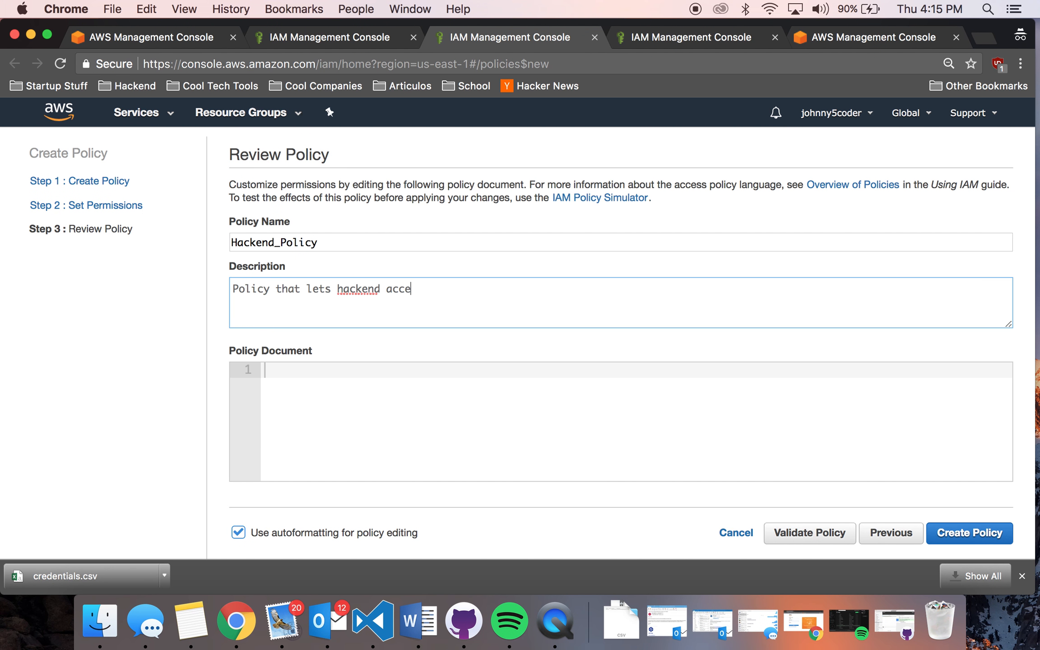
{"action": "type", "text": "ss AWS Account"}
{"action": "left_click", "coordinate": [343, 291]}
{"action": "key", "text": "BackSpace"}
{"action": "type", "text": "H"}
{"action": "left_click", "coordinate": [367, 400]}
{"action": "left_click", "coordinate": [524, 297]}
{"action": "type", "text": "to mak"}
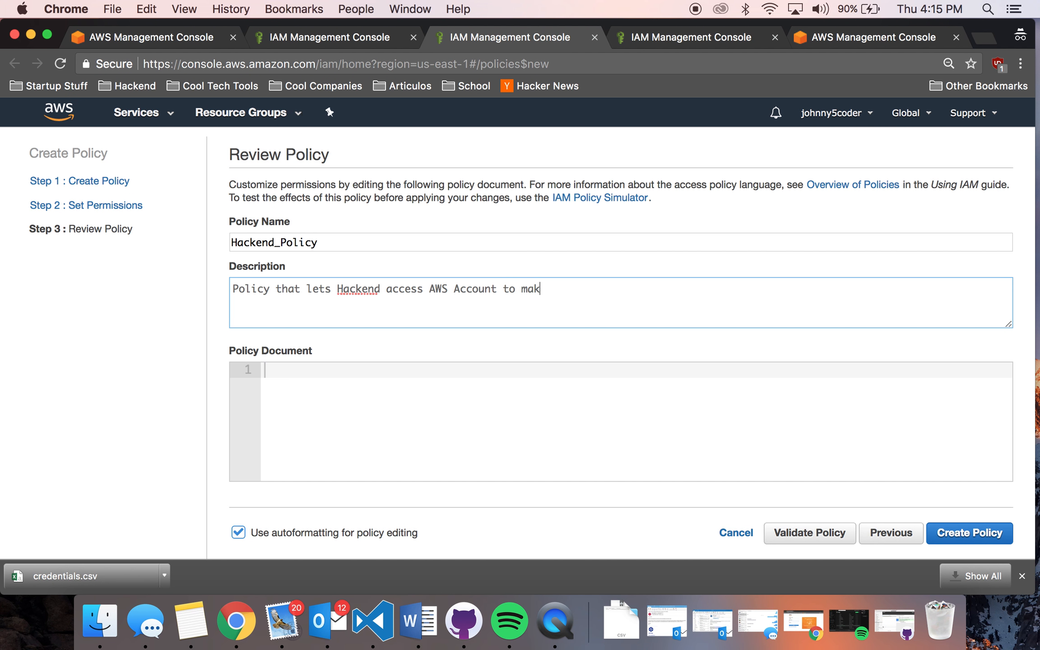
{"action": "type", "text": "e resources"}
{"action": "key", "text": "BackSpace"}
{"action": "key", "text": "BackSpace"}
{"action": "key", "text": "BackSpace"}
{"action": "key", "text": "BackSpace"}
{"action": "key", "text": "BackSpace"}
{"action": "type", "text": "rs"}
Return to the Hackend export instructions, open the linked policy in a new tab, and copy its JSON text
{"action": "left_click", "coordinate": [527, 417]}
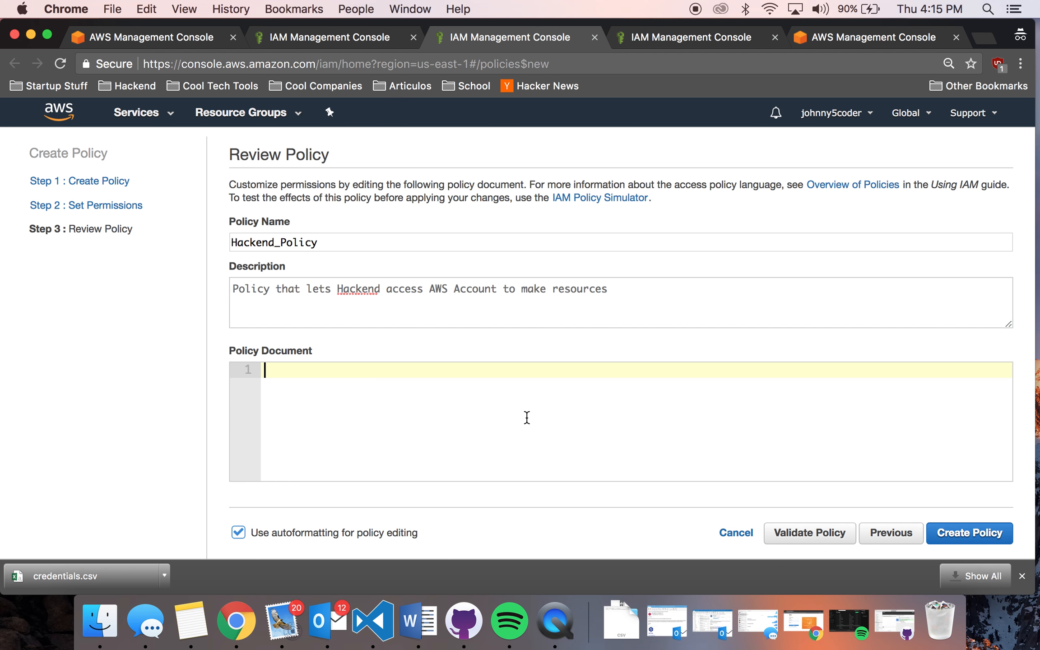
{"action": "key", "text": "ctrl+Left"}
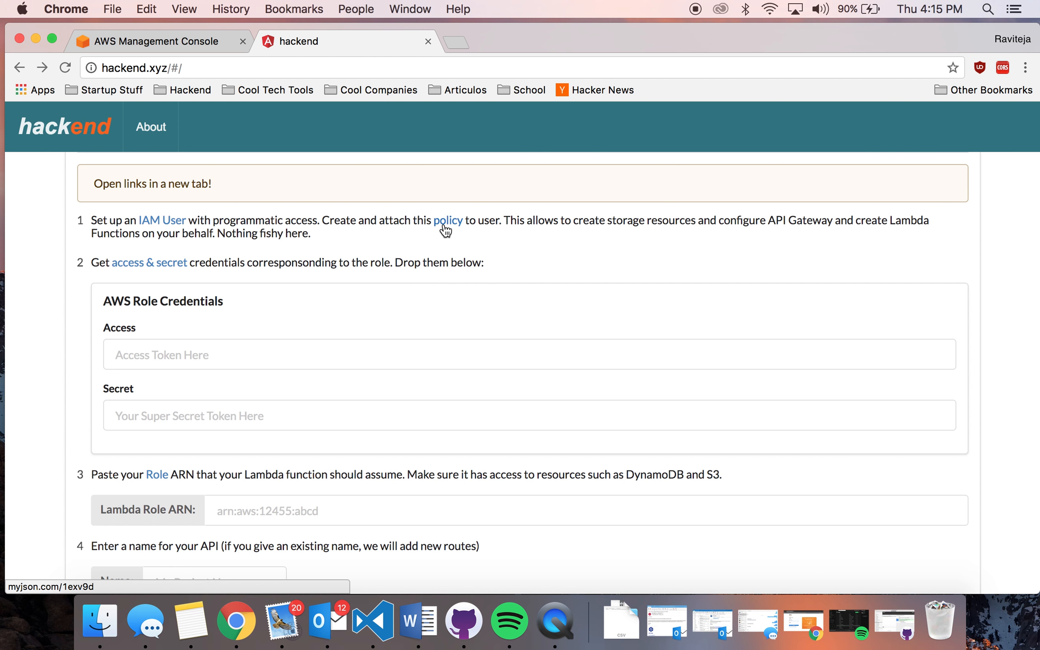
{"action": "right_click", "coordinate": [444, 226]}
{"action": "left_click", "coordinate": [492, 230]}
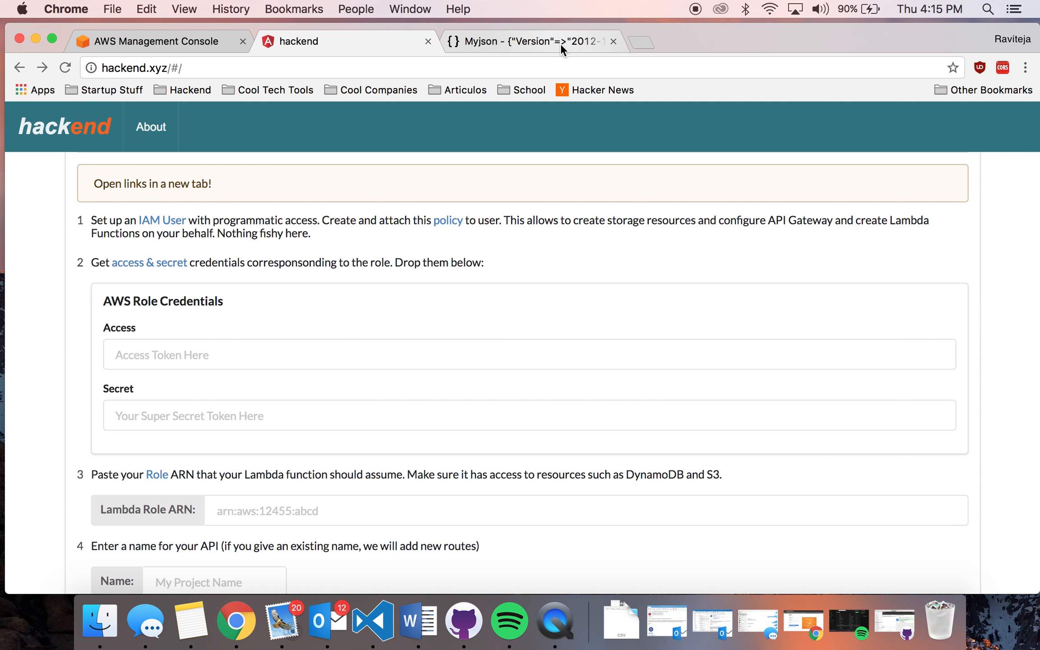
{"action": "left_click", "coordinate": [560, 42]}
{"action": "left_click_drag", "start_coordinate": [388, 417], "coordinate": [246, 204]}
{"action": "key", "text": "super+c"}
{"action": "left_click", "coordinate": [335, 44]}
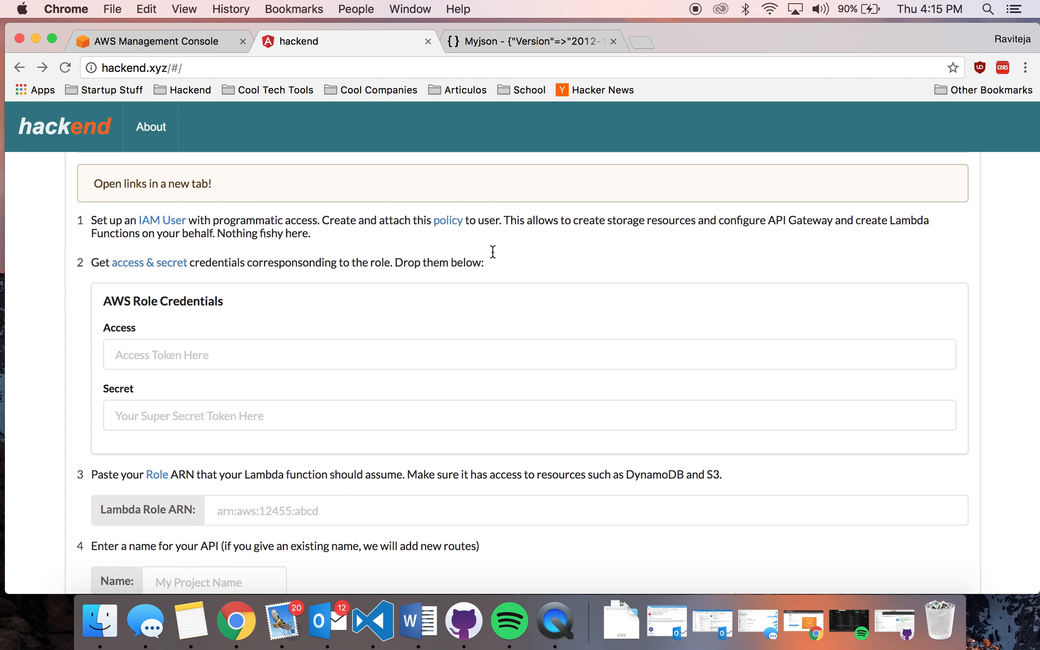
Paste the copied JSON into the policy document of Hackend_Policy in the AWS console and create the policy
{"action": "key", "text": "ctrl+Left"}
{"action": "key", "text": "ctrl+Right"}
{"action": "key", "text": "ctrl+Right"}
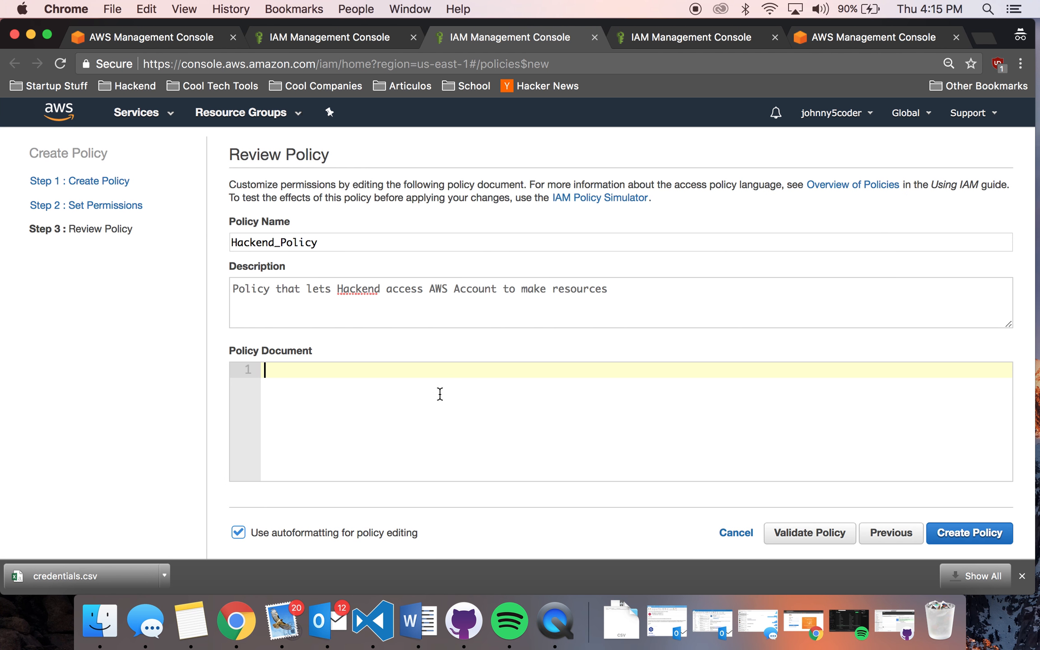
{"action": "key", "text": "super+v"}
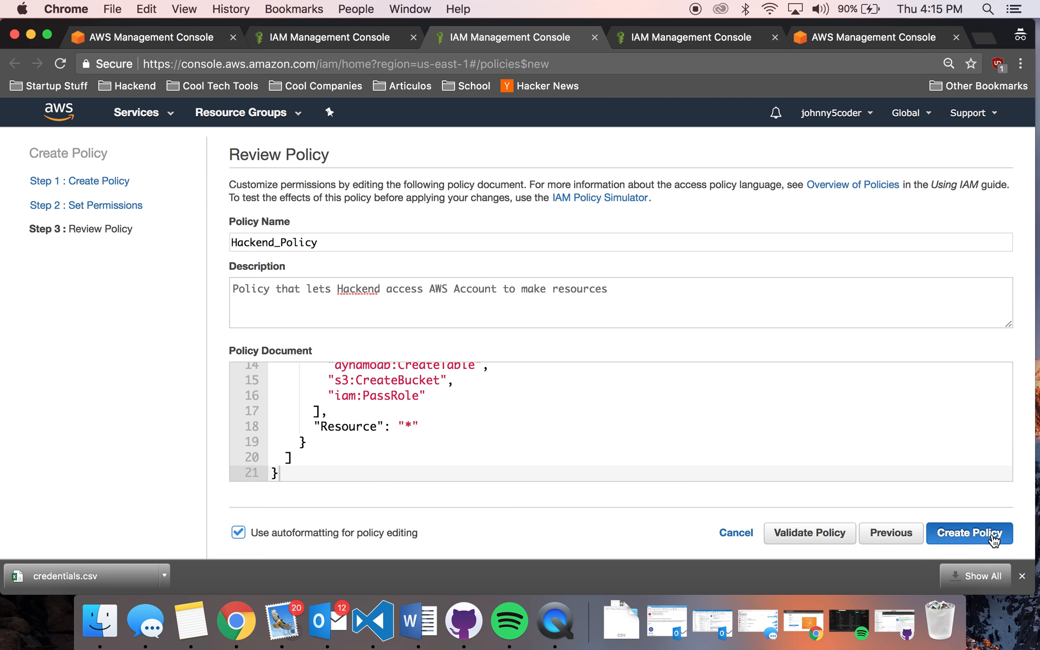
{"action": "left_click", "coordinate": [995, 532]}
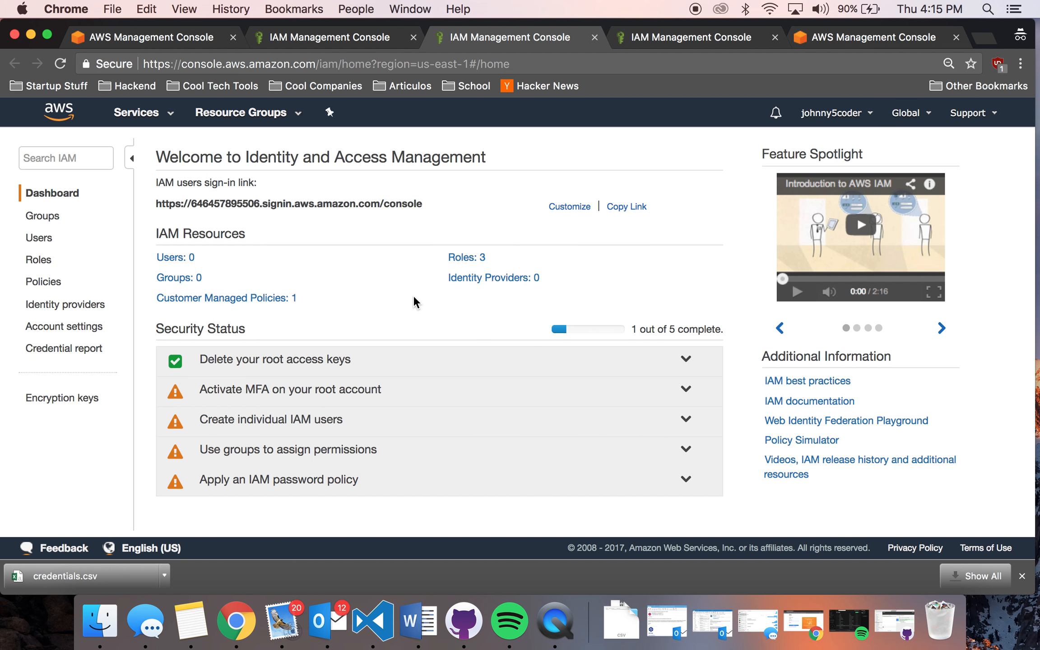
Start adding an IAM user named Hackend_Export with programmatic access
{"action": "left_click", "coordinate": [170, 257]}
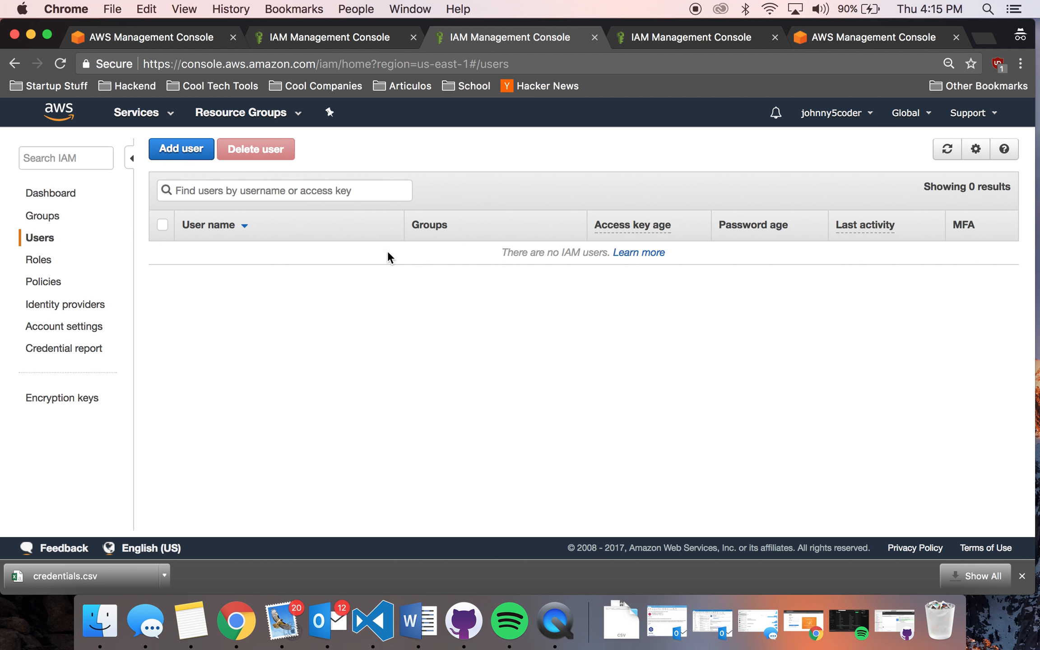
{"action": "left_click", "coordinate": [190, 152]}
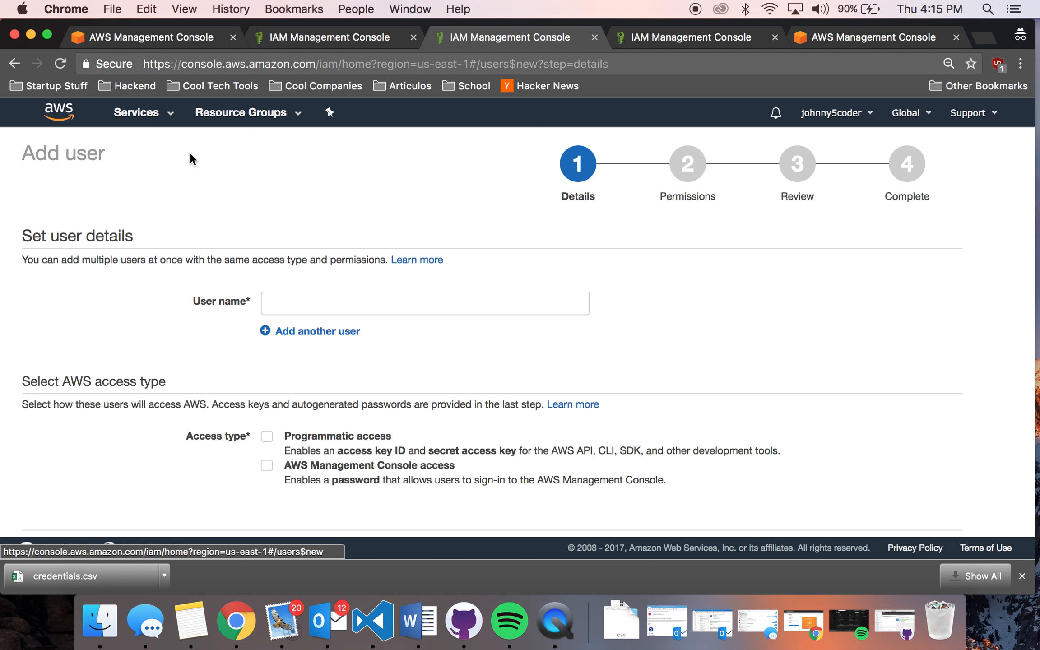
{"action": "left_click", "coordinate": [337, 308]}
{"action": "type", "text": "Hackend"}
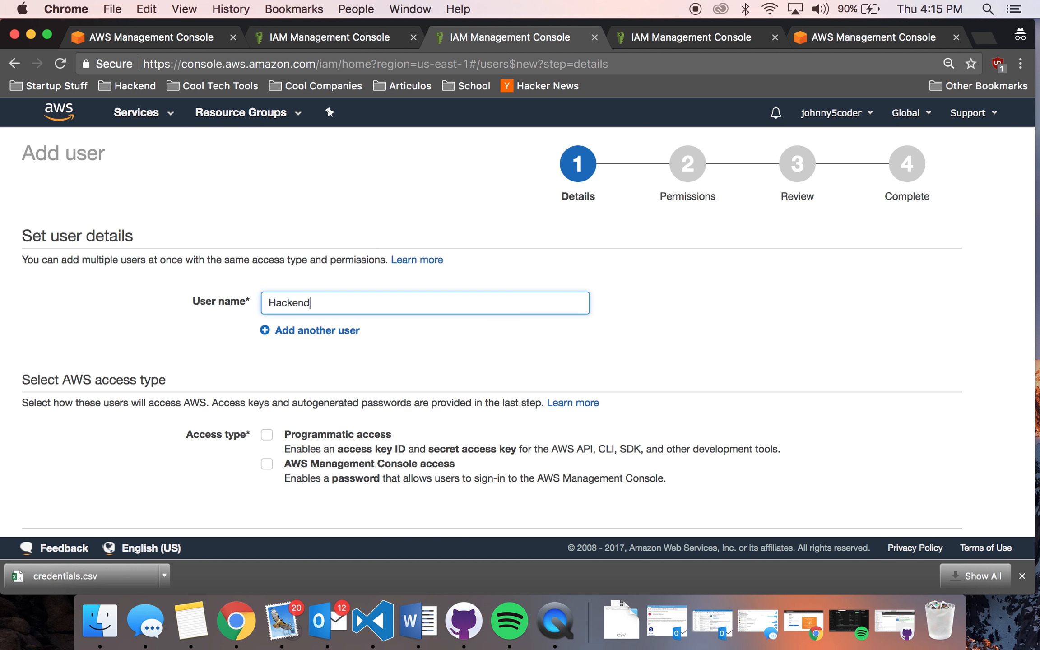
{"action": "type", "text": "_Export"}
{"action": "scroll", "coordinate": [461, 328], "scroll_direction": "down", "scroll_amount": 3}
{"action": "left_click", "coordinate": [267, 369]}
{"action": "left_click", "coordinate": [916, 496]}
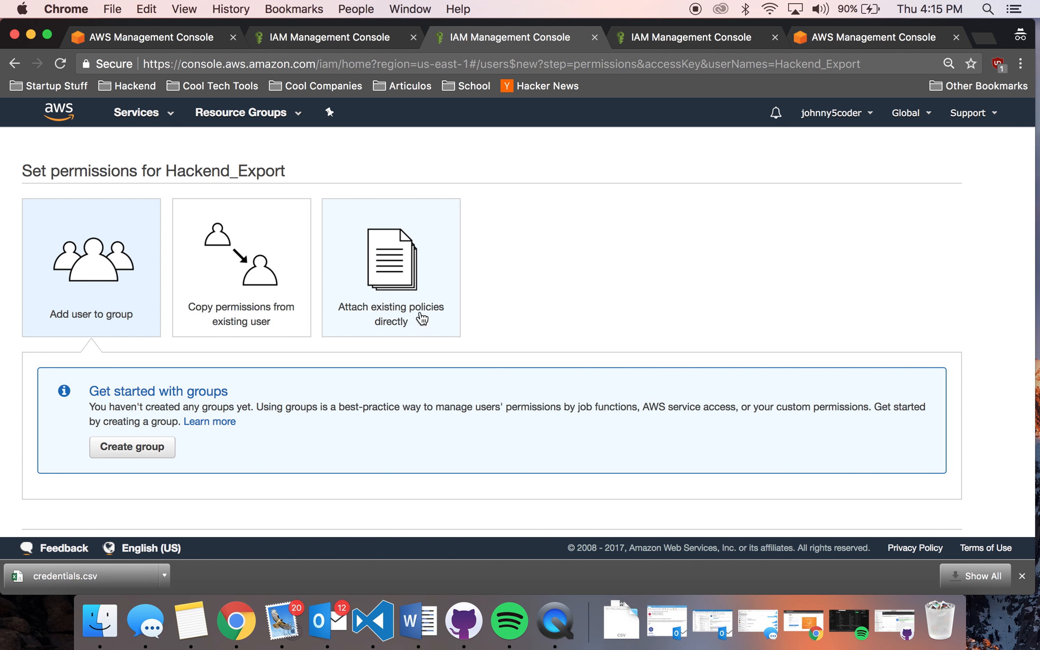
Attach the existing Hackend_Policy directly to Hackend_Export and create the user
{"action": "left_click", "coordinate": [438, 339]}
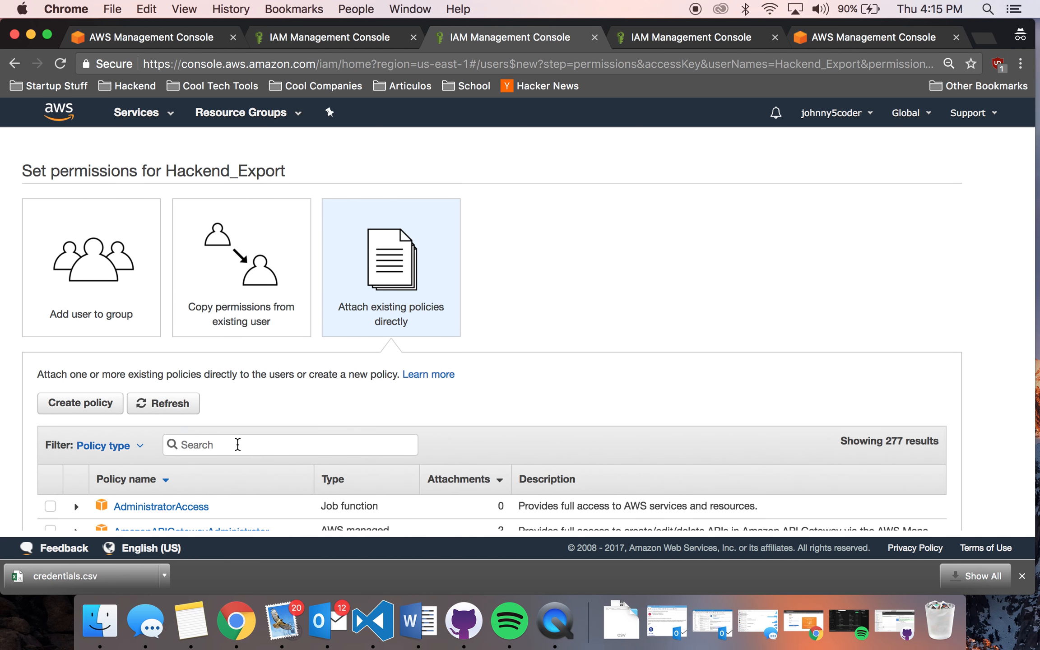
{"action": "scroll", "coordinate": [238, 445], "scroll_direction": "down", "scroll_amount": 2}
{"action": "left_click", "coordinate": [239, 389]}
{"action": "type", "text": "Hackend"}
{"action": "left_click", "coordinate": [58, 453]}
{"action": "scroll", "coordinate": [552, 294], "scroll_direction": "down", "scroll_amount": 4}
{"action": "scroll", "coordinate": [773, 306], "scroll_direction": "up", "scroll_amount": 6}
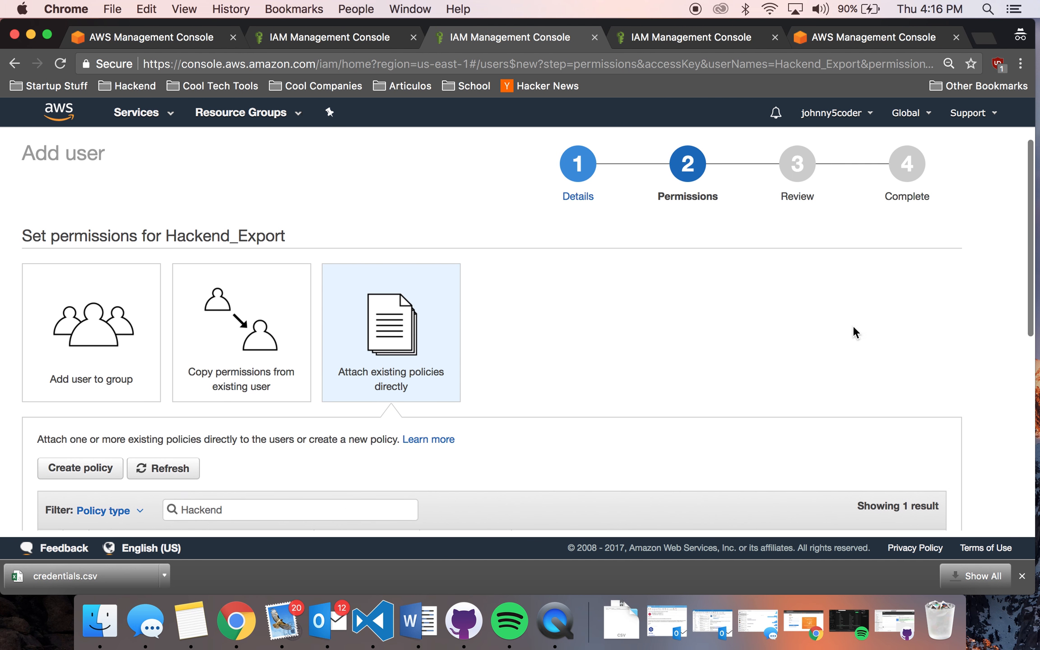
{"action": "scroll", "coordinate": [870, 283], "scroll_direction": "down", "scroll_amount": 8}
{"action": "left_click", "coordinate": [893, 490]}
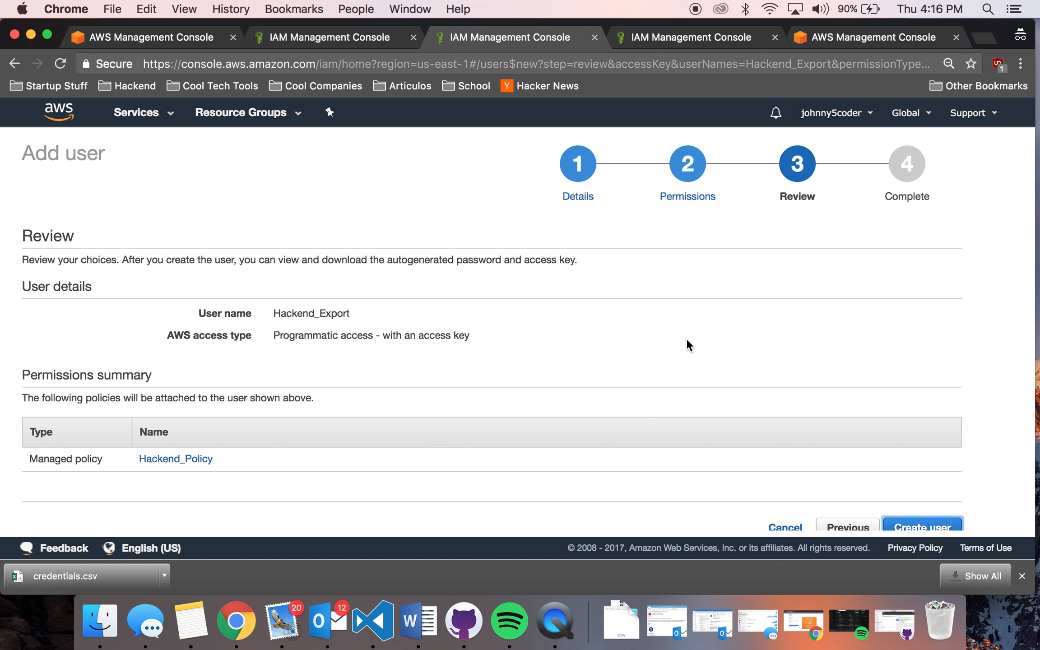
{"action": "scroll", "coordinate": [597, 352], "scroll_direction": "down", "scroll_amount": 2}
{"action": "left_click", "coordinate": [916, 489]}
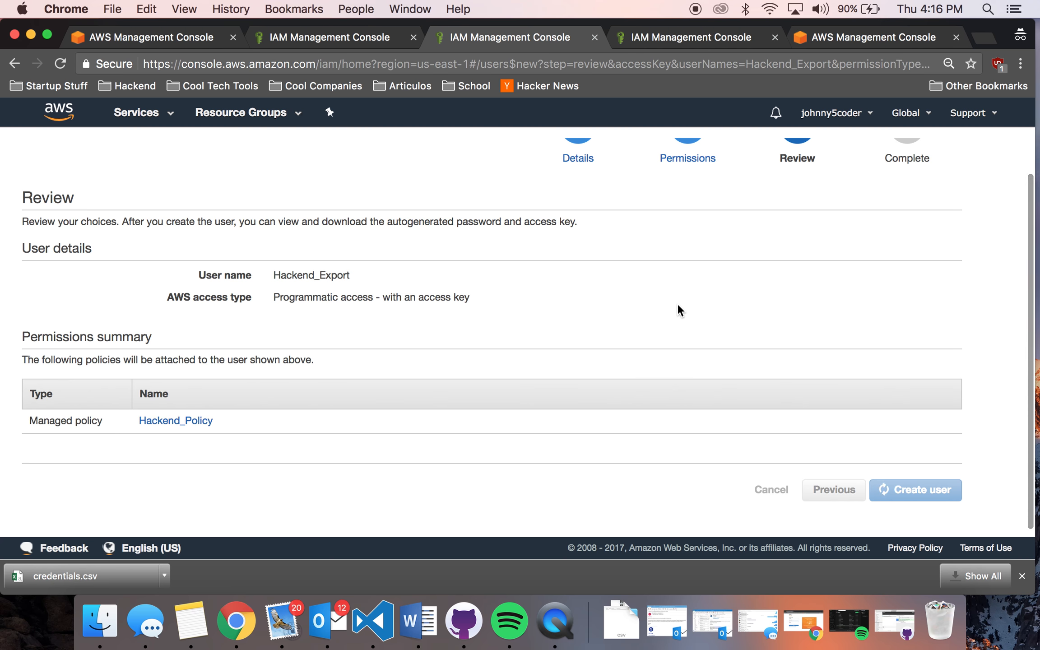
Reveal the secret access key of the new Hackend_Export user
{"action": "left_click_drag", "start_coordinate": [566, 427], "coordinate": [677, 426]}
{"action": "left_click", "coordinate": [798, 424]}
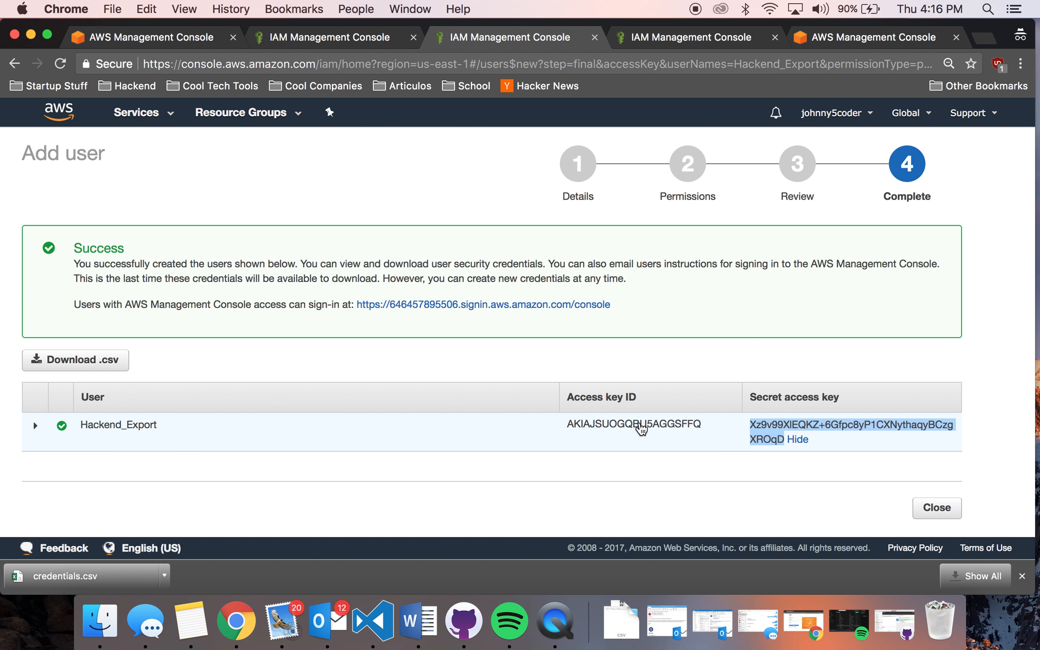
{"action": "left_click", "coordinate": [641, 428]}
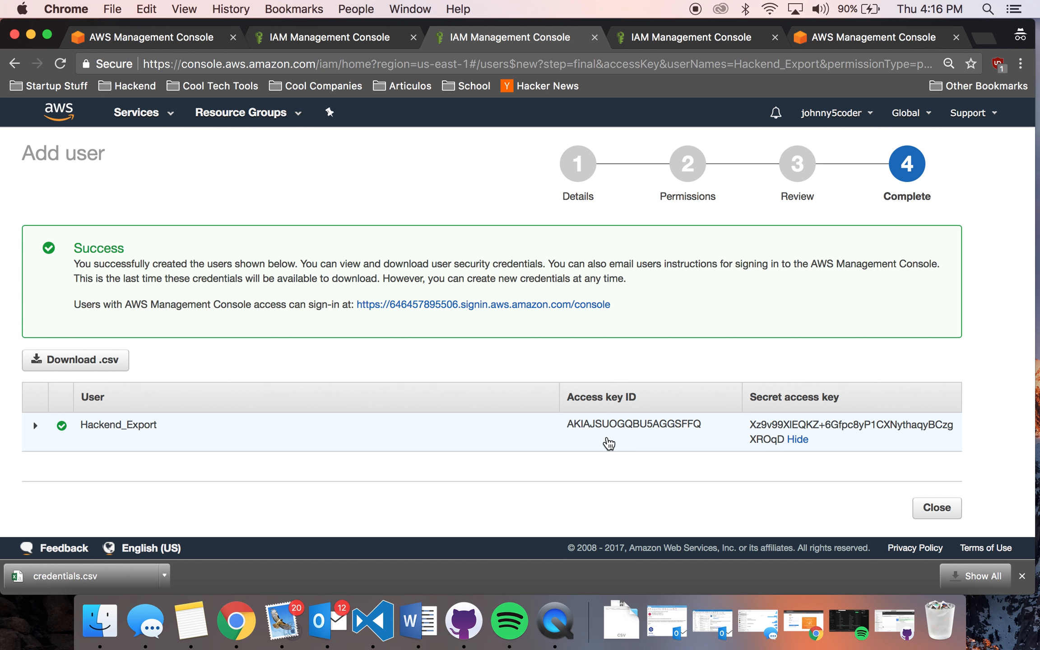
Copy the access key ID of Hackend_Export and paste it into the Access field of Hackend's AWS Role Credentials
{"action": "left_click_drag", "start_coordinate": [566, 427], "coordinate": [714, 435]}
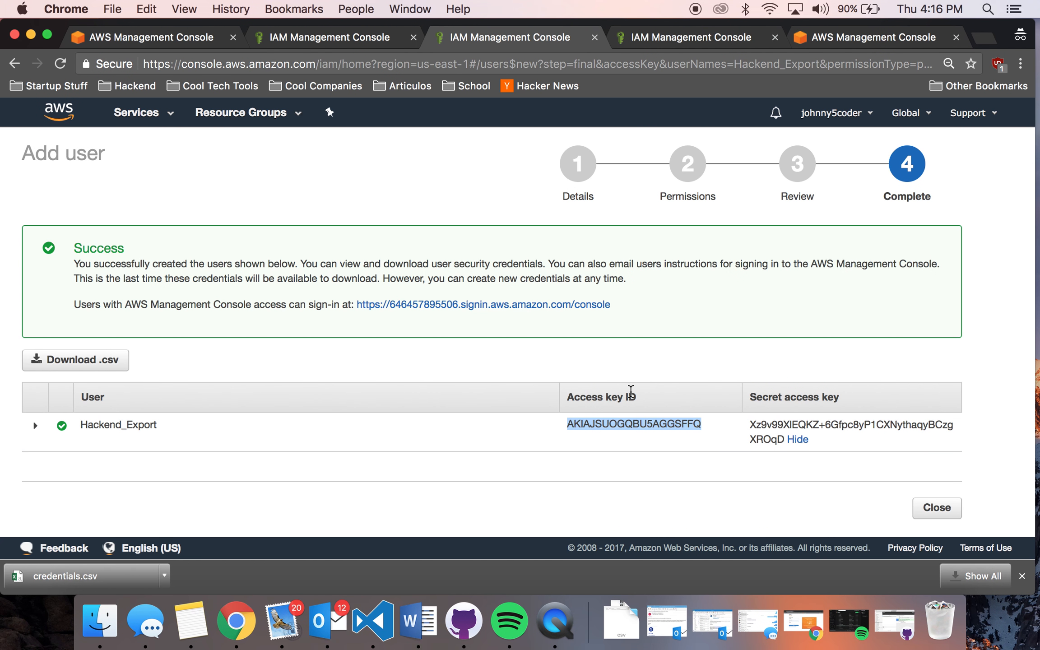
{"action": "key", "text": "ctrl+Left"}
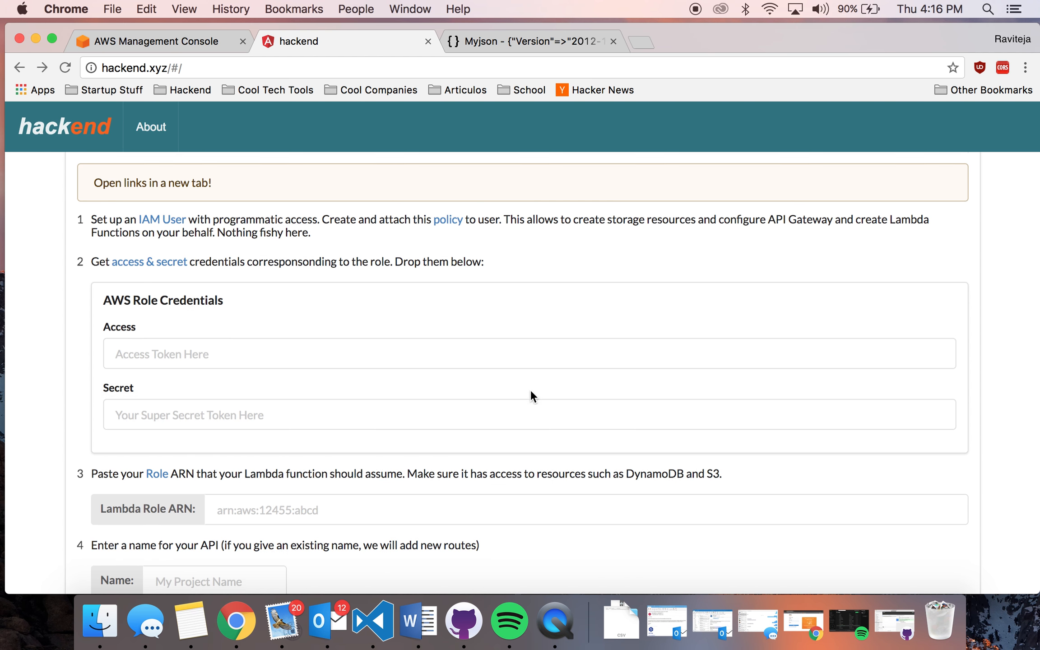
{"action": "scroll", "coordinate": [530, 392], "scroll_direction": "down", "scroll_amount": 4}
{"action": "scroll", "coordinate": [530, 391], "scroll_direction": "down", "scroll_amount": 5}
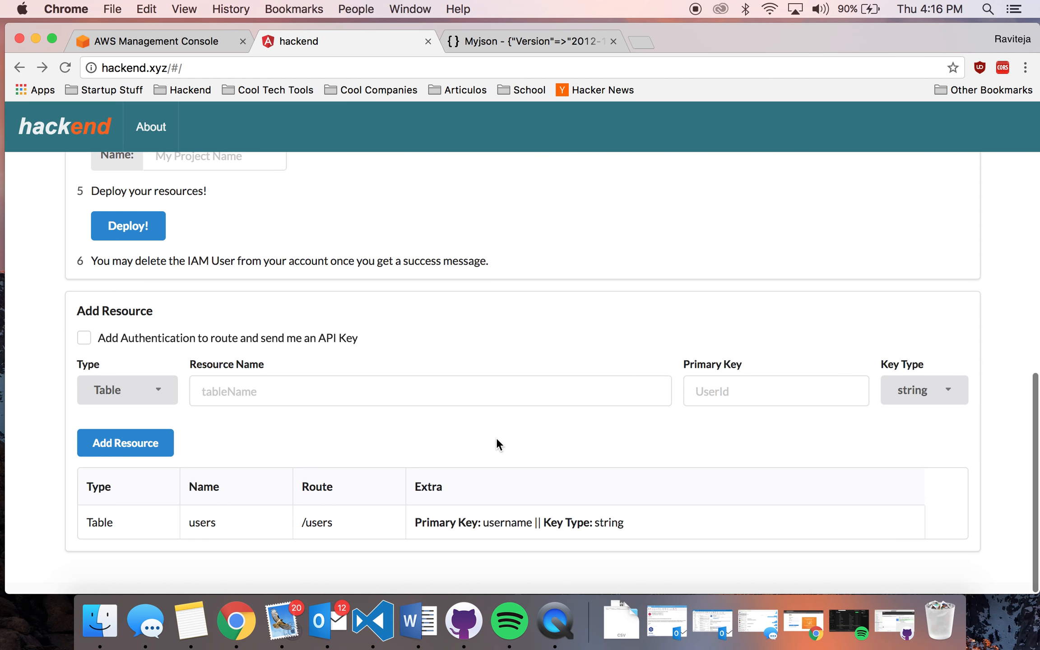
{"action": "scroll", "coordinate": [497, 437], "scroll_direction": "up", "scroll_amount": 10}
{"action": "scroll", "coordinate": [497, 437], "scroll_direction": "down", "scroll_amount": 1}
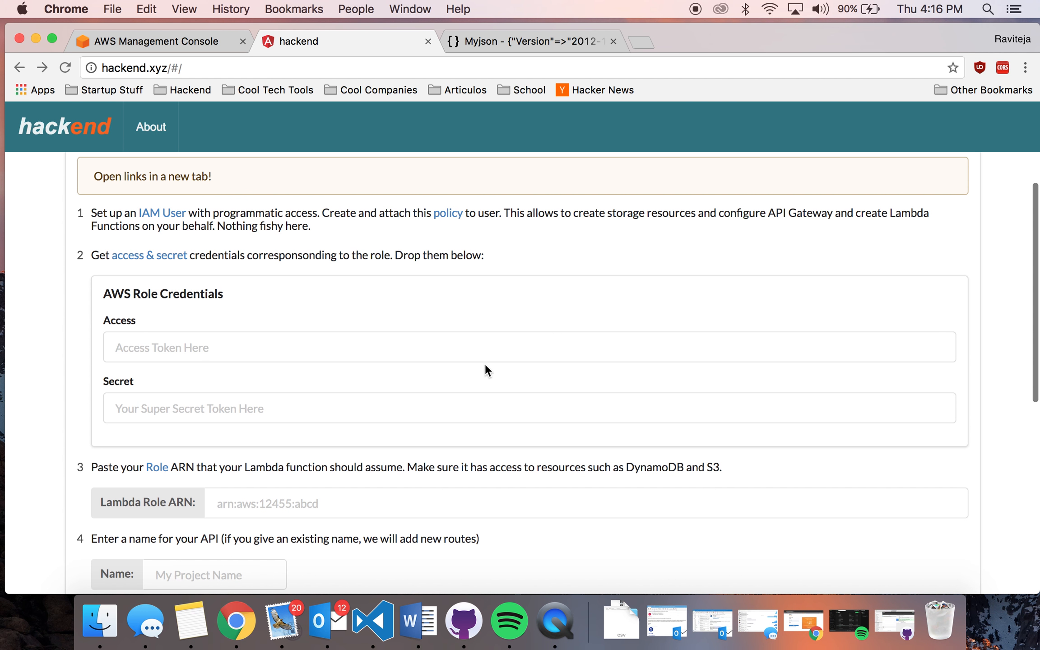
{"action": "key", "text": "ctrl+Right"}
{"action": "key", "text": "super+c"}
{"action": "key", "text": "ctrl+Left"}
{"action": "left_click", "coordinate": [239, 350]}
{"action": "key", "text": "super+v"}
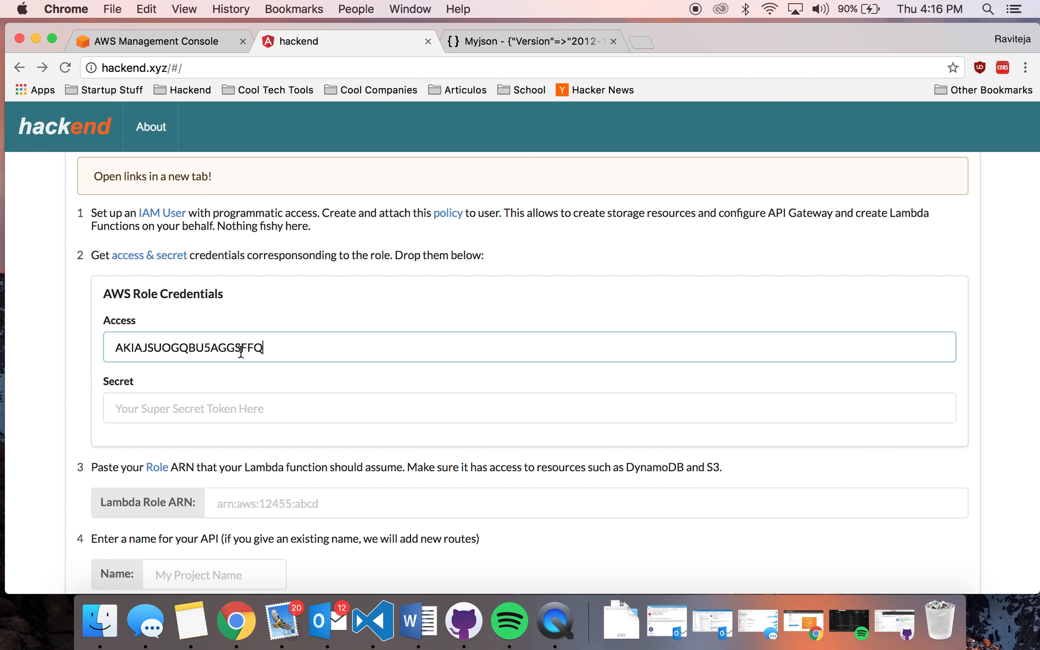
Copy the secret access key of Hackend_Export and paste it into the Secret field of Hackend's AWS Role Credentials
{"action": "key", "text": "ctrl+Right"}
{"action": "left_click_drag", "start_coordinate": [785, 440], "coordinate": [750, 425]}
{"action": "key", "text": "super+c"}
{"action": "key", "text": "ctrl+Left"}
{"action": "left_click", "coordinate": [293, 394]}
{"action": "key", "text": "super+v"}
Return to the AWS IAM console and open the LambdaRoleName role from the roles list
{"action": "scroll", "coordinate": [330, 447], "scroll_direction": "down", "scroll_amount": 3}
{"action": "left_click_drag", "start_coordinate": [152, 381], "coordinate": [203, 383]}
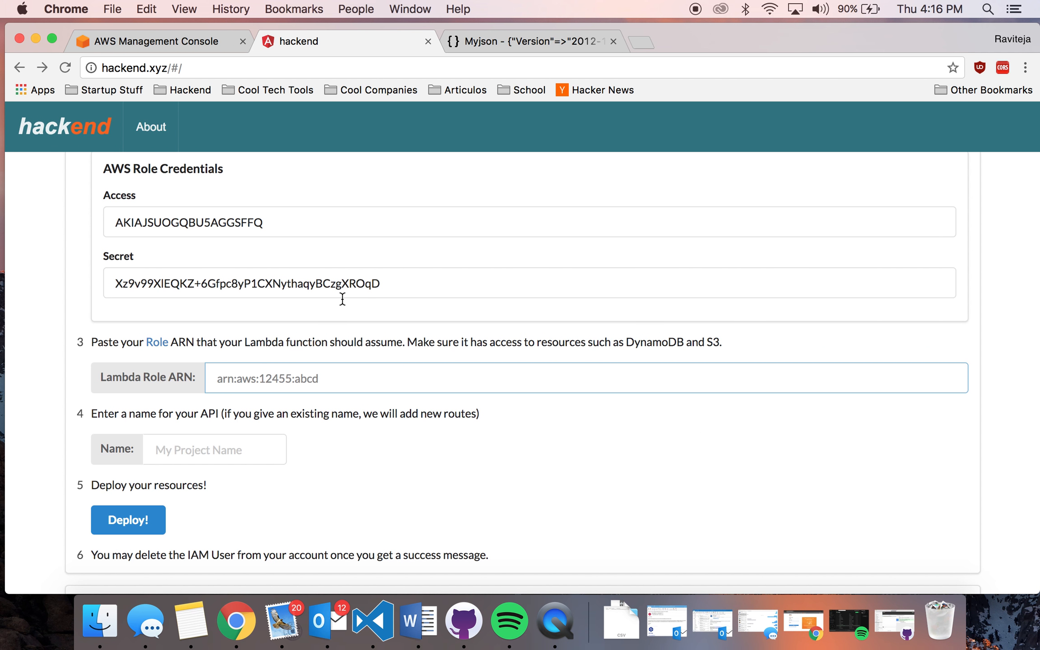
{"action": "key", "text": "ctrl+Right"}
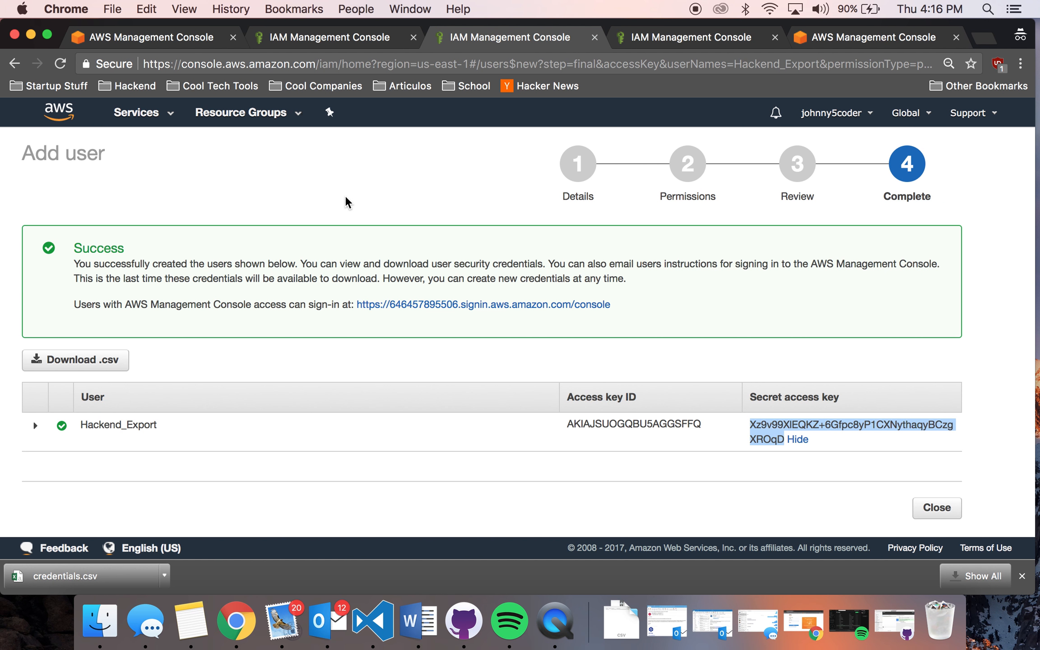
{"action": "left_click", "coordinate": [15, 64]}
{"action": "left_click", "coordinate": [40, 260]}
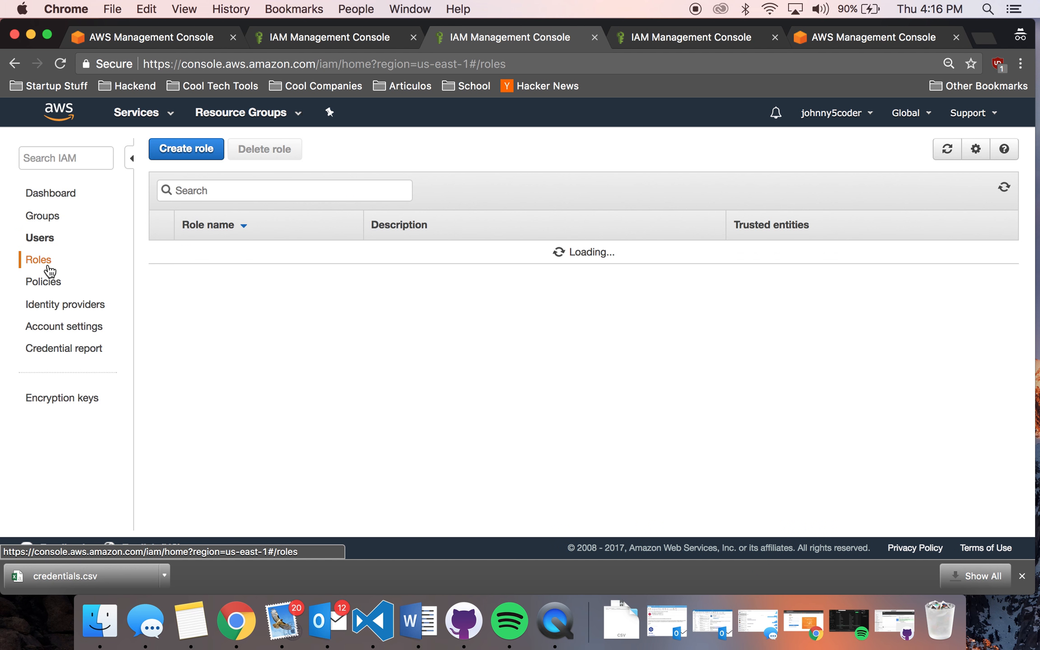
{"action": "scroll", "coordinate": [300, 386], "scroll_direction": "down", "scroll_amount": 5}
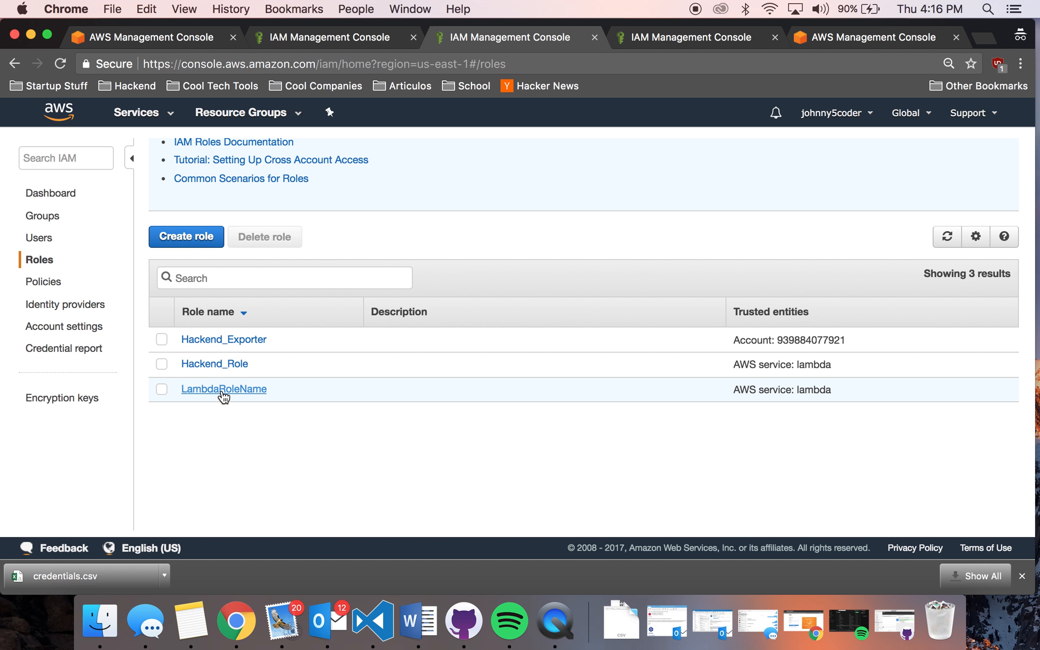
{"action": "left_click", "coordinate": [221, 389]}
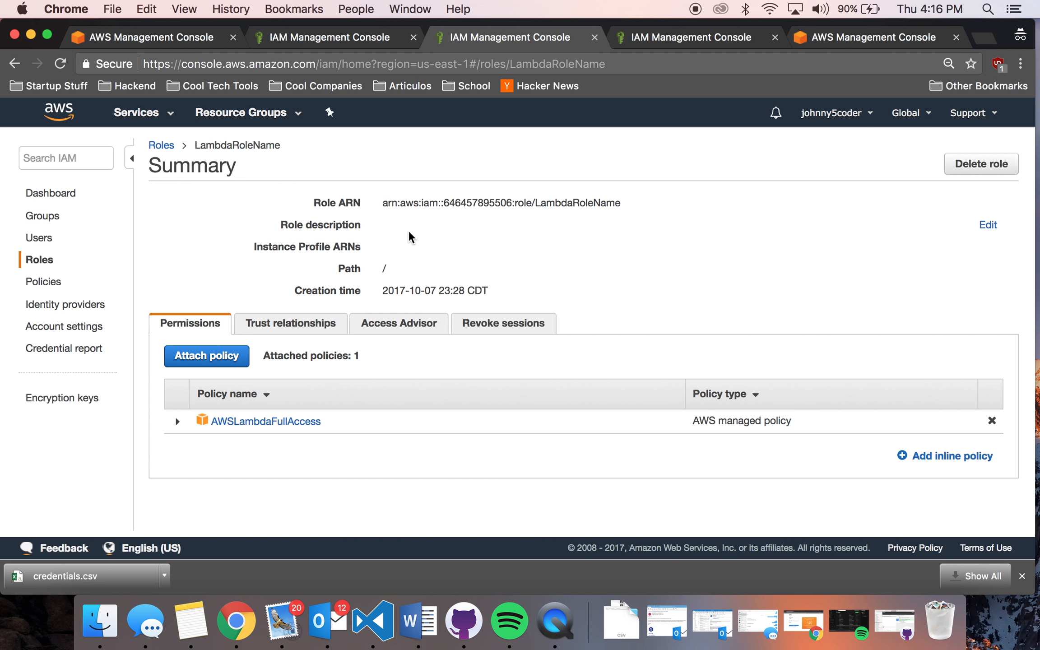
Copy the Role ARN of LambdaRoleName and paste it into Hackend's Lambda Role ARN field
{"action": "left_click_drag", "start_coordinate": [382, 208], "coordinate": [689, 210]}
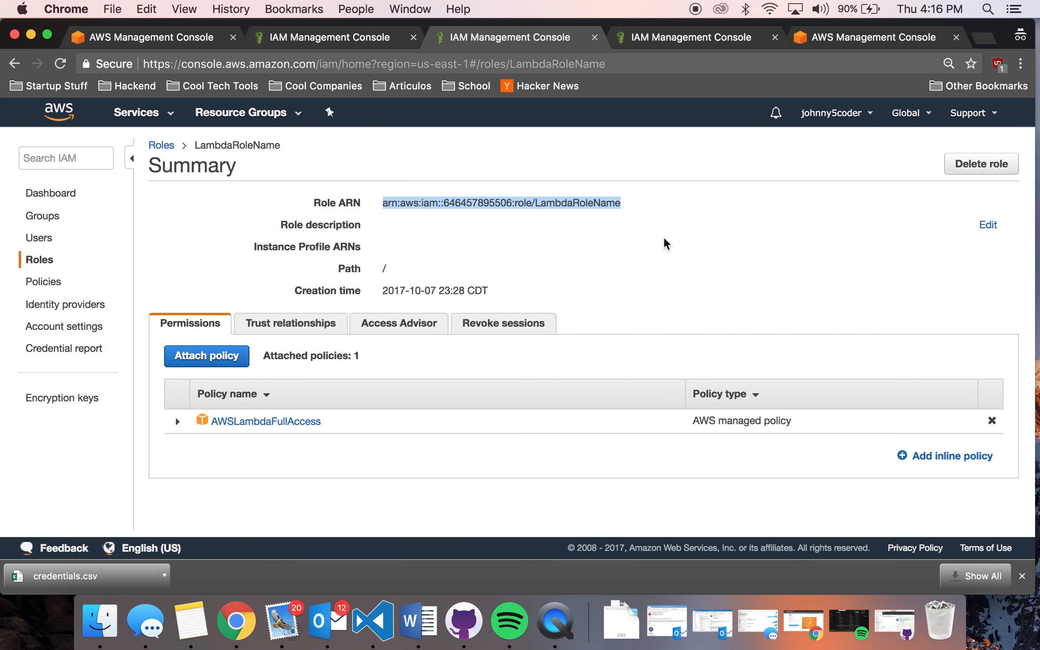
{"action": "left_click", "coordinate": [320, 32]}
{"action": "key", "text": "ctrl+Left"}
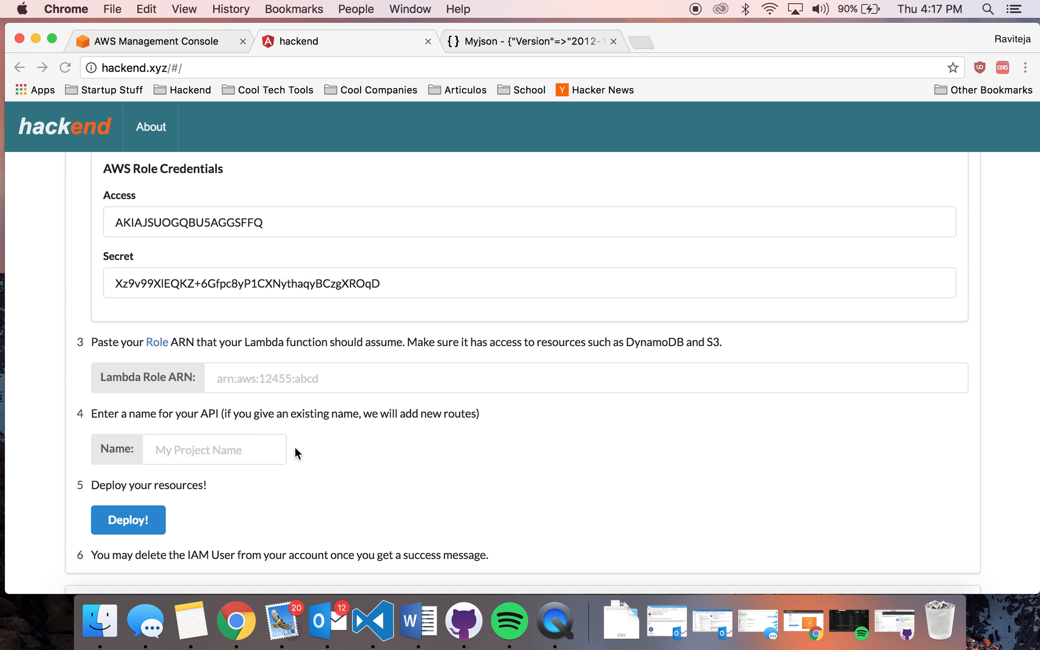
{"action": "left_click", "coordinate": [283, 378]}
{"action": "key", "text": "super+v"}
{"action": "left_click_drag", "start_coordinate": [492, 379], "coordinate": [161, 382]}
{"action": "left_click", "coordinate": [280, 482]}
Name the API social_network in the Hackend export form
{"action": "left_click", "coordinate": [204, 444]}
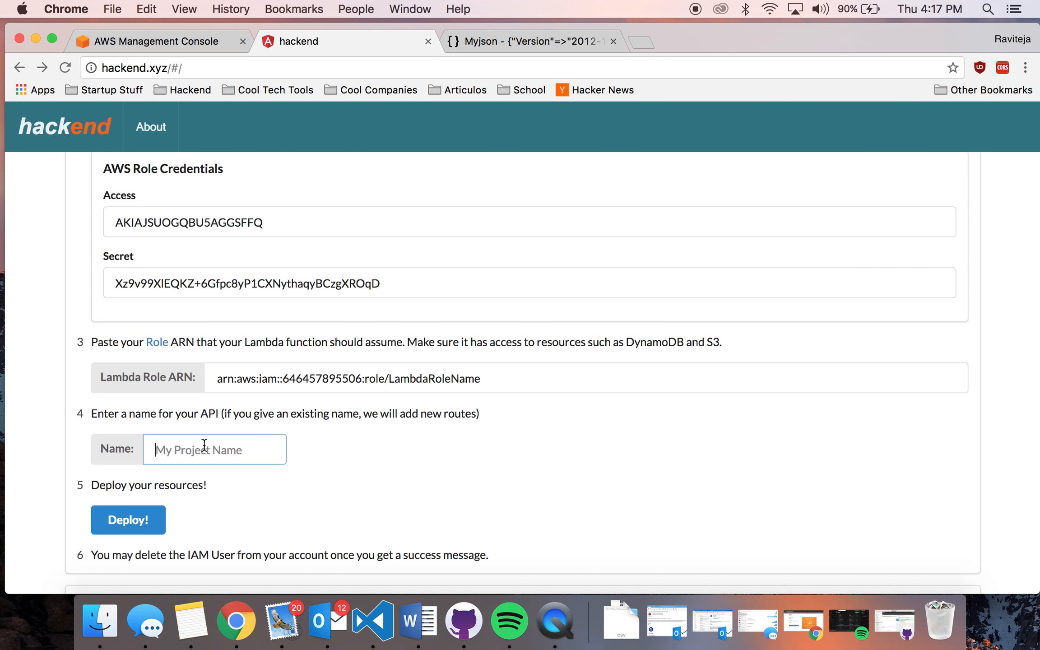
{"action": "scroll", "coordinate": [204, 444], "scroll_direction": "down", "scroll_amount": 5}
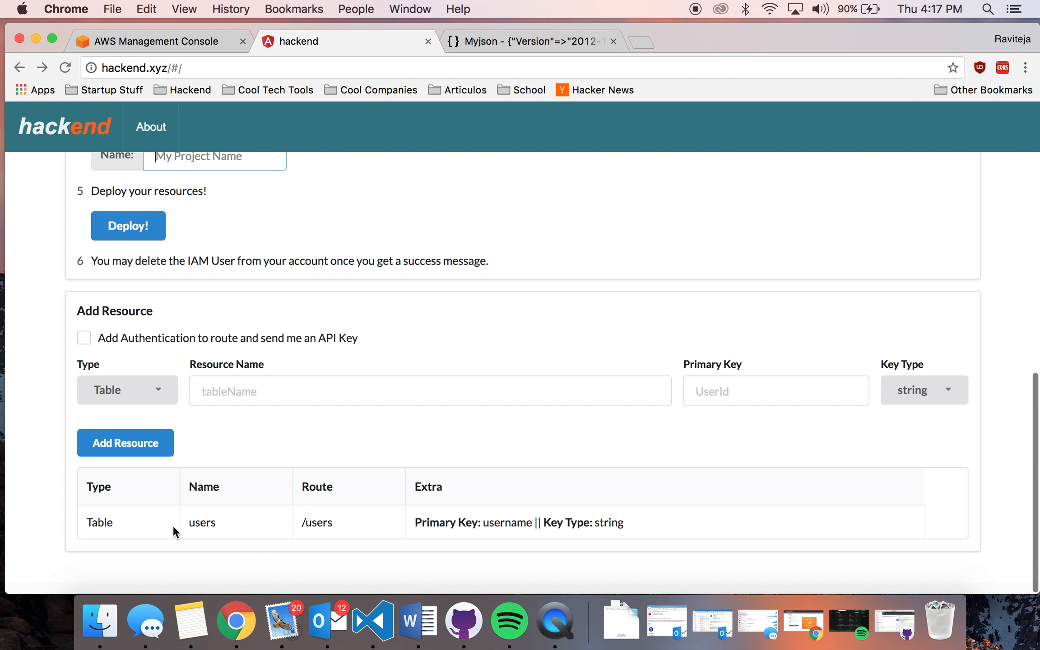
{"action": "scroll", "coordinate": [277, 421], "scroll_direction": "up", "scroll_amount": 1}
{"action": "type", "text": "So"}
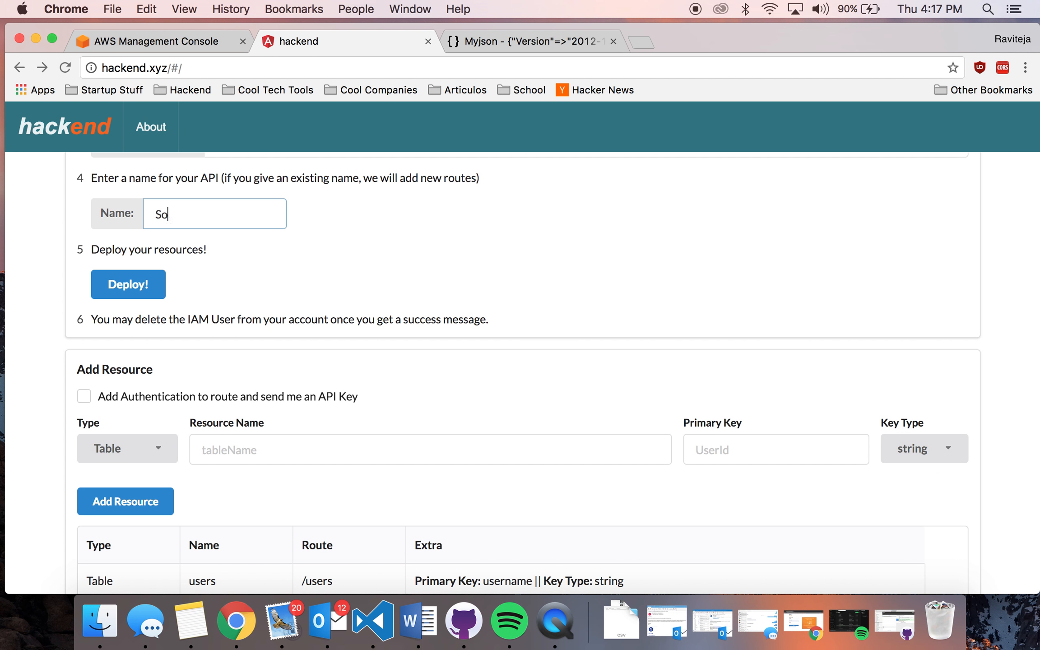
{"action": "key", "text": "BackSpace"}
{"action": "key", "text": "BackSpace"}
{"action": "type", "text": "my"}
{"action": "key", "text": "BackSpace"}
{"action": "key", "text": "BackSpace"}
{"action": "key", "text": "BackSpace"}
{"action": "type", "text": "n"}
{"action": "left_click", "coordinate": [444, 275]}
Add a Blob resource named profile to the Hackend resources
{"action": "scroll", "coordinate": [319, 320], "scroll_direction": "down", "scroll_amount": 3}
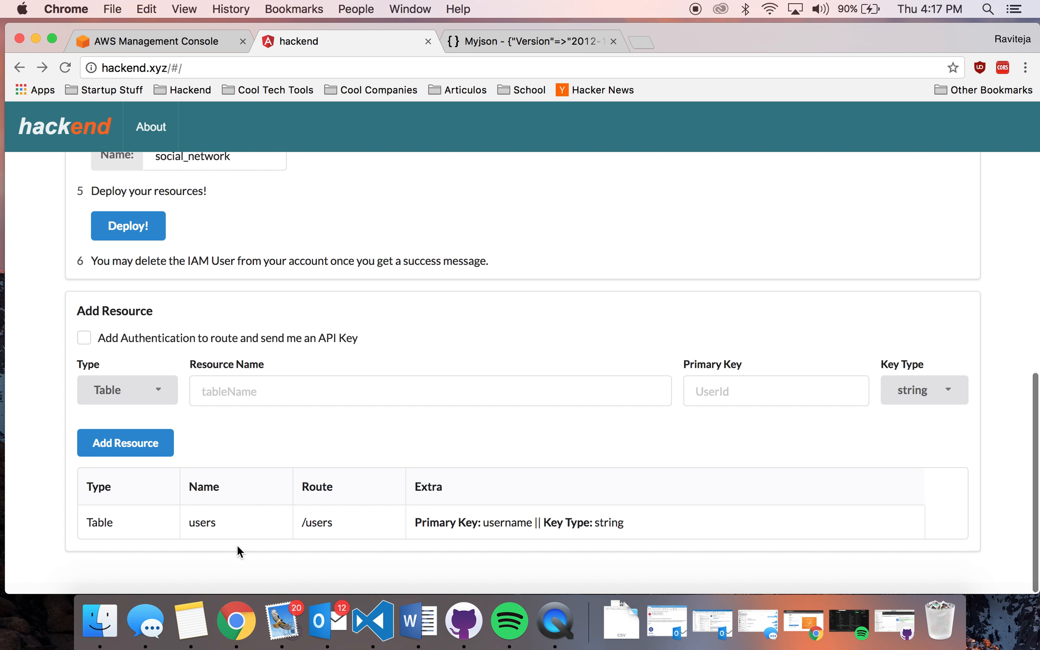
{"action": "left_click", "coordinate": [300, 384]}
{"action": "type", "text": "profile"}
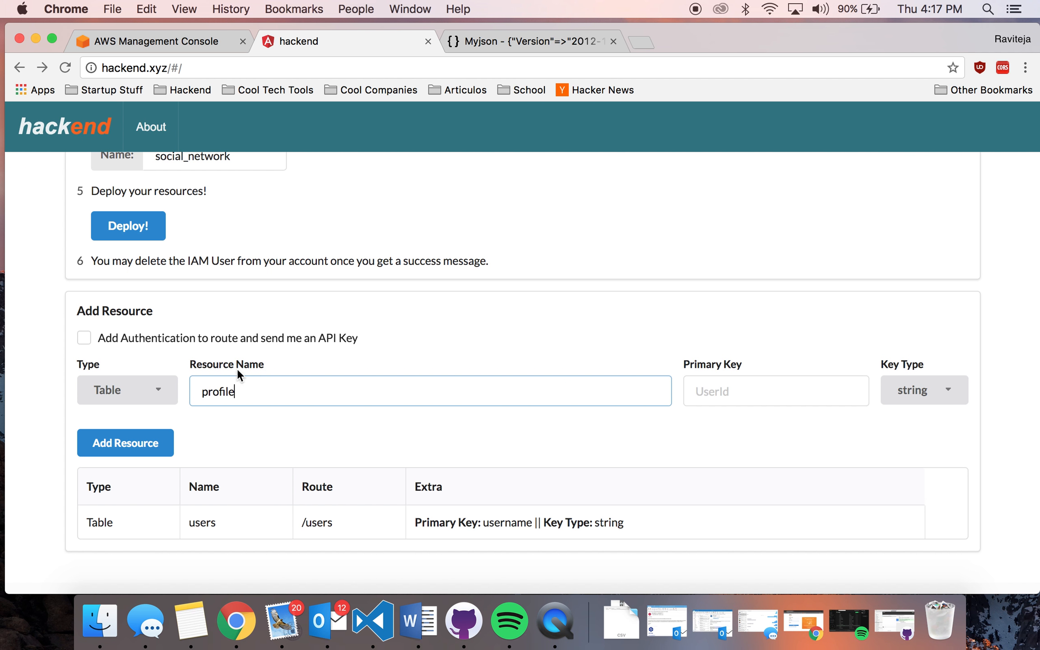
{"action": "left_click", "coordinate": [142, 391]}
{"action": "left_click", "coordinate": [128, 452]}
{"action": "left_click", "coordinate": [274, 398]}
{"action": "type", "text": "p"}
{"action": "left_click", "coordinate": [154, 447]}
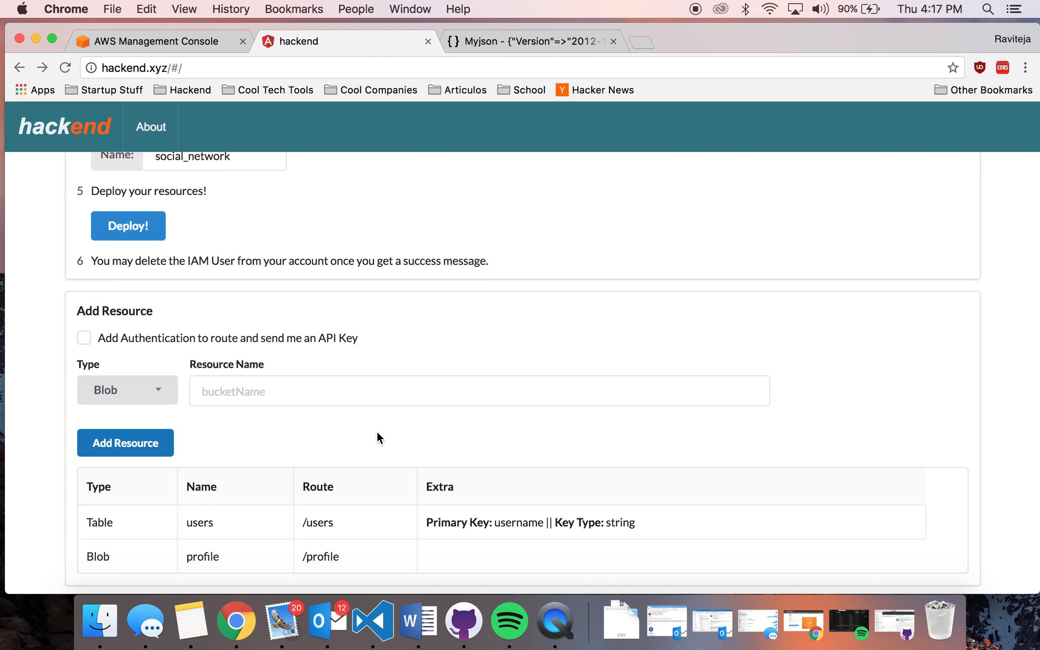
Deploy the Hackend resources to AWS and copy the resulting API invoke URL
{"action": "scroll", "coordinate": [384, 344], "scroll_direction": "up", "scroll_amount": 6}
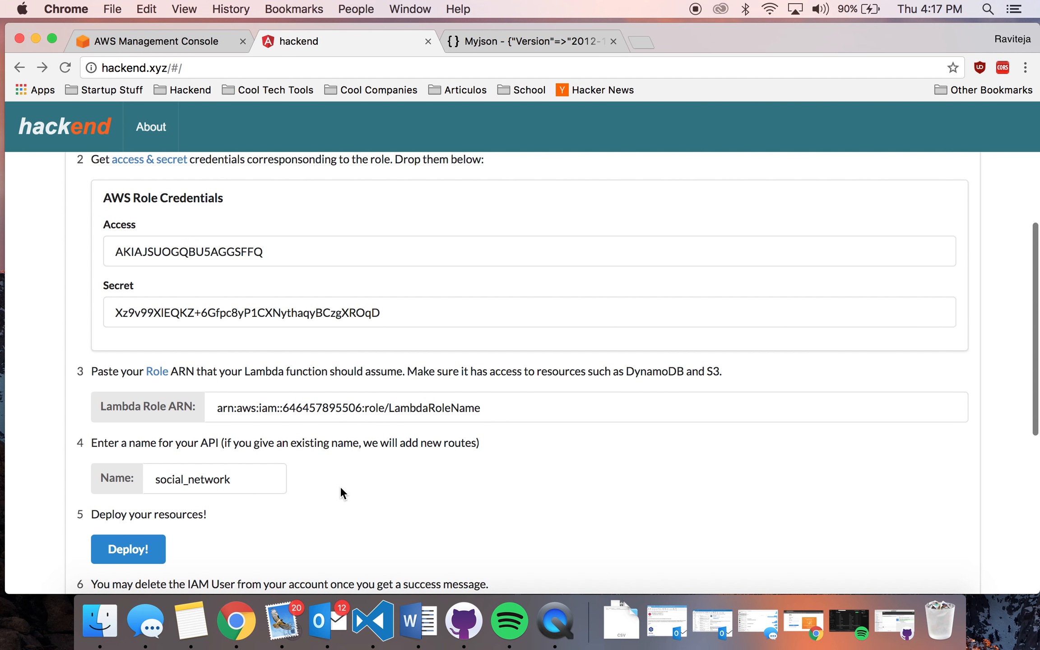
{"action": "left_click", "coordinate": [131, 520]}
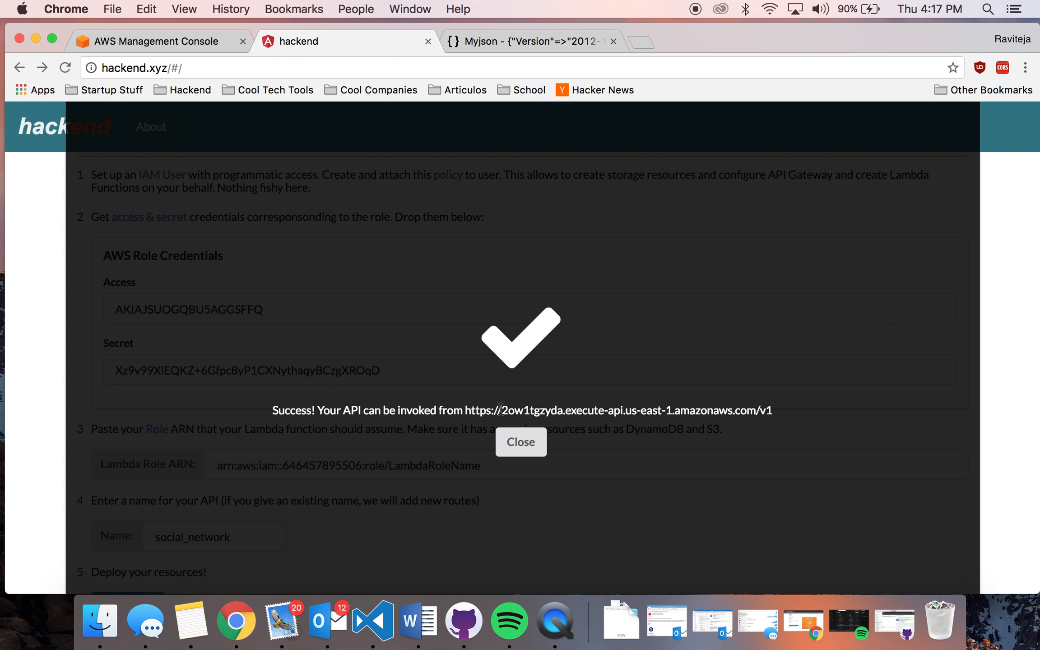
{"action": "left_click_drag", "start_coordinate": [465, 406], "coordinate": [815, 418]}
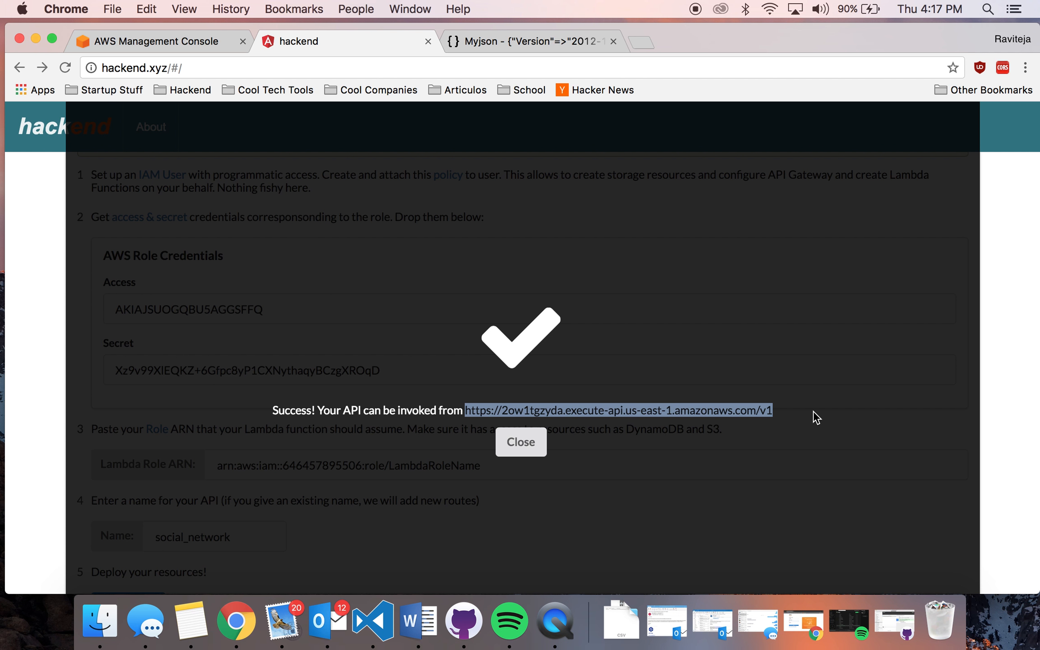
{"action": "key", "text": "super+c"}
Switch to the AWS console, go to API Gateway and open the resources of the social_network API
{"action": "key", "text": "ctrl+Right"}
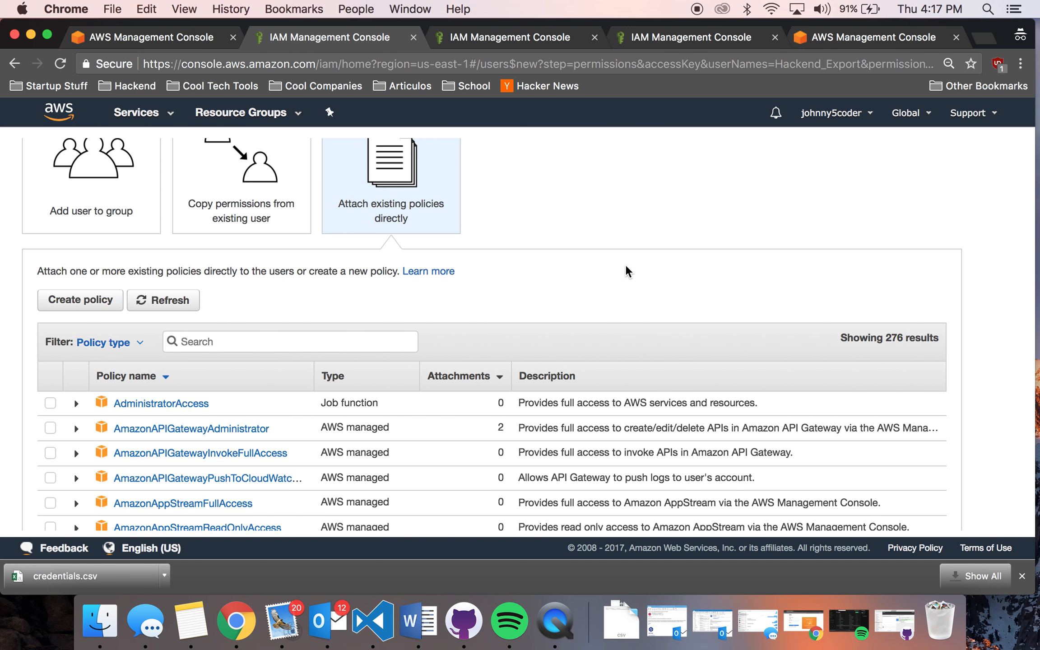
{"action": "scroll", "coordinate": [626, 270], "scroll_direction": "up", "scroll_amount": 5}
{"action": "left_click", "coordinate": [68, 115]}
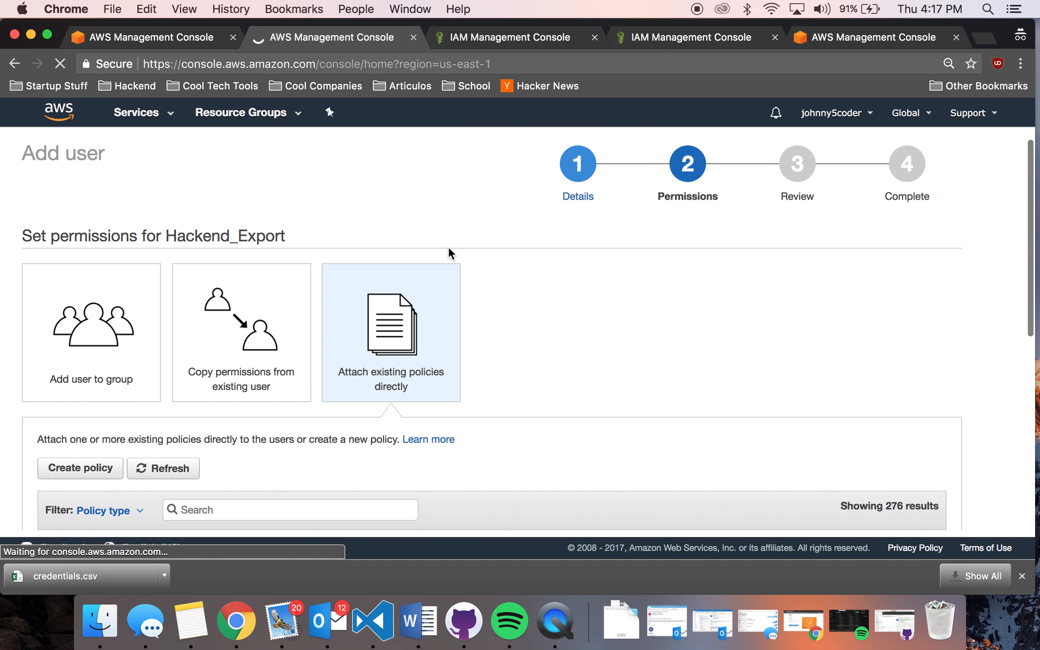
{"action": "left_click", "coordinate": [349, 277]}
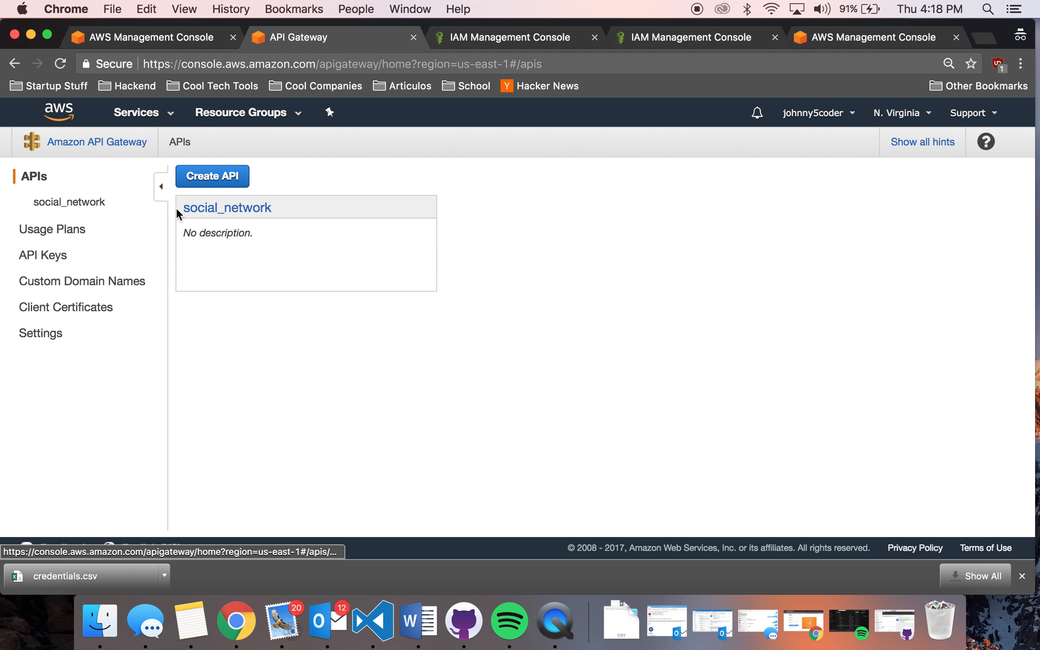
{"action": "left_click_drag", "start_coordinate": [219, 208], "coordinate": [210, 203]}
{"action": "left_click", "coordinate": [249, 209]}
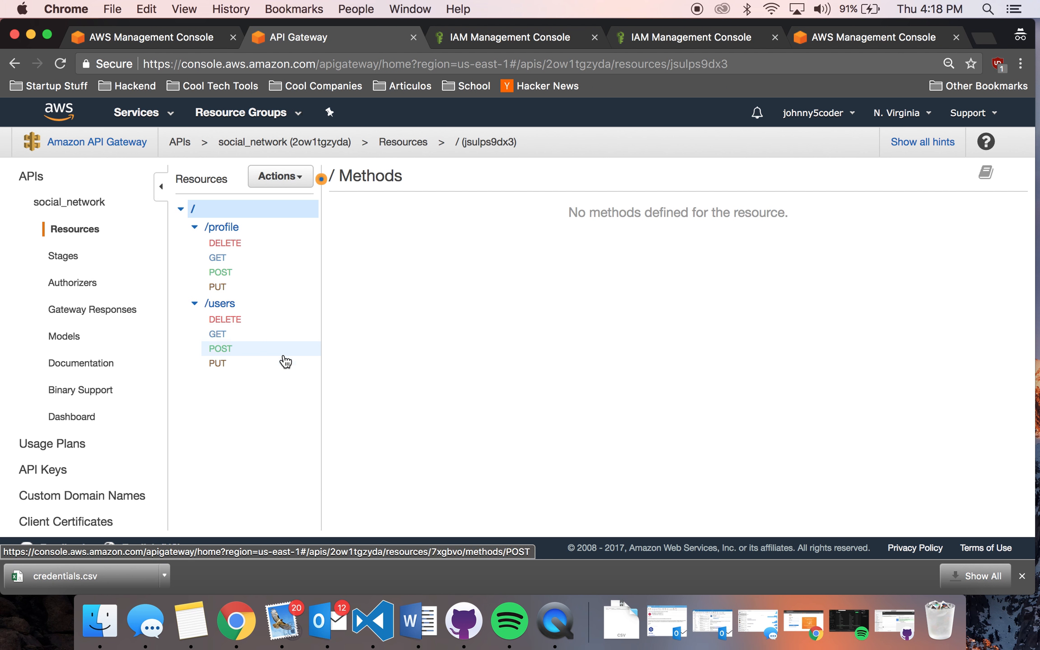
Go to the AWS Lambda service and view the list of deployed functions
{"action": "left_click", "coordinate": [59, 111]}
{"action": "left_click", "coordinate": [336, 276]}
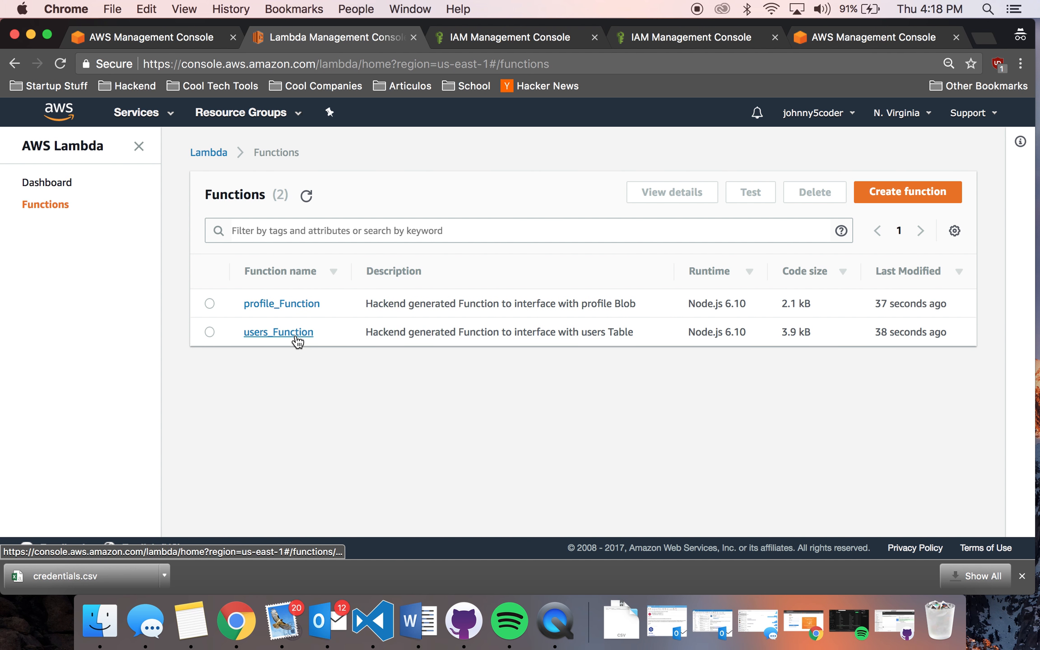
Go to DynamoDB and open the items of the users table
{"action": "left_click", "coordinate": [68, 118]}
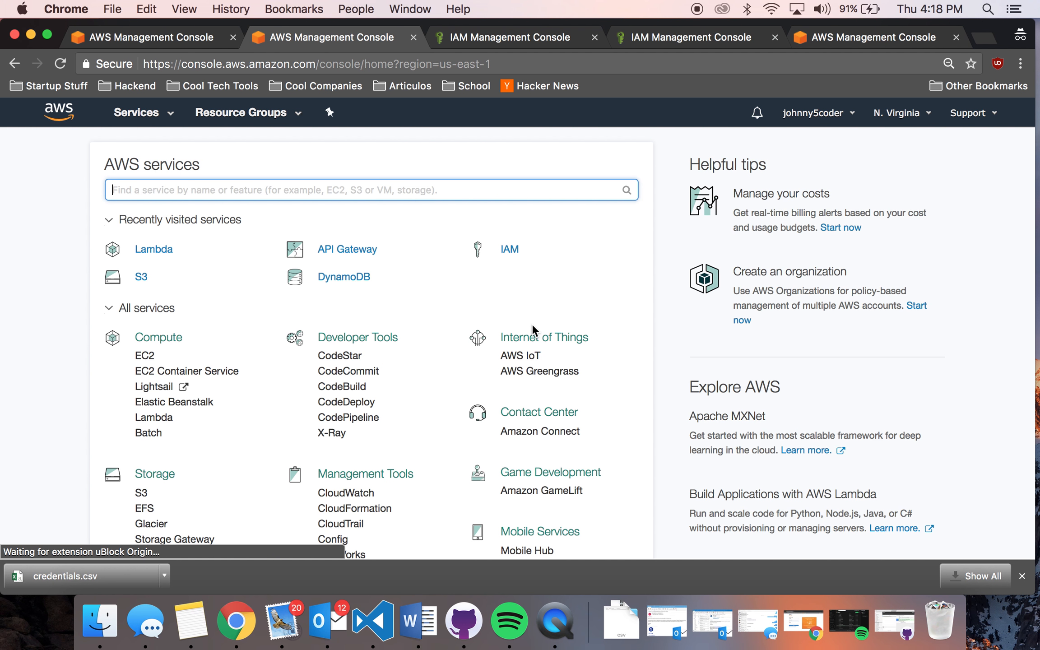
{"action": "left_click", "coordinate": [363, 277]}
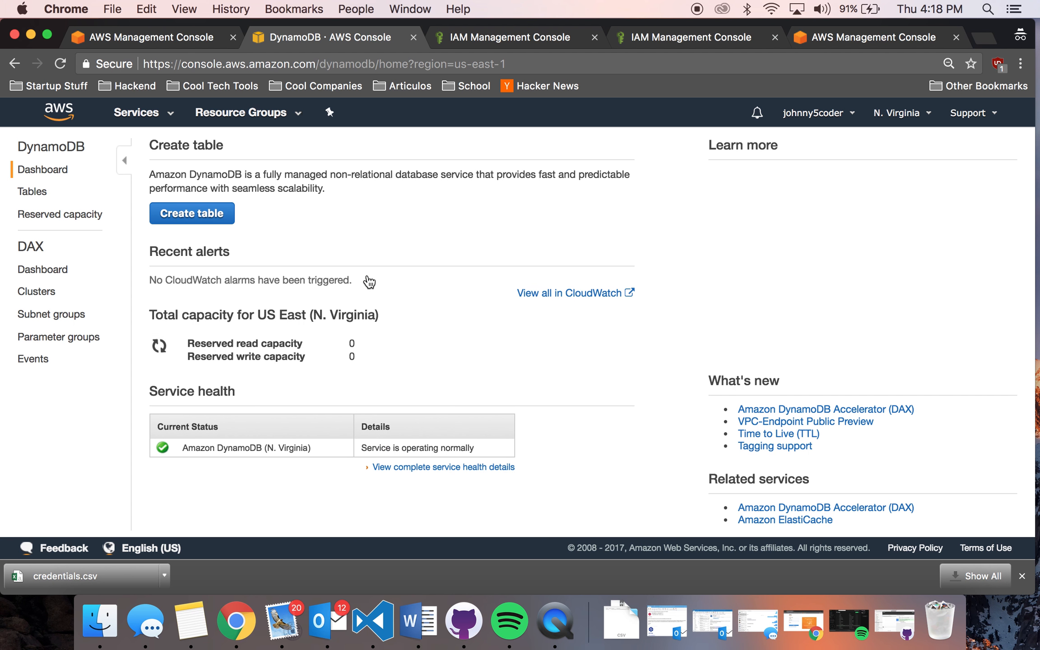
{"action": "left_click", "coordinate": [33, 191]}
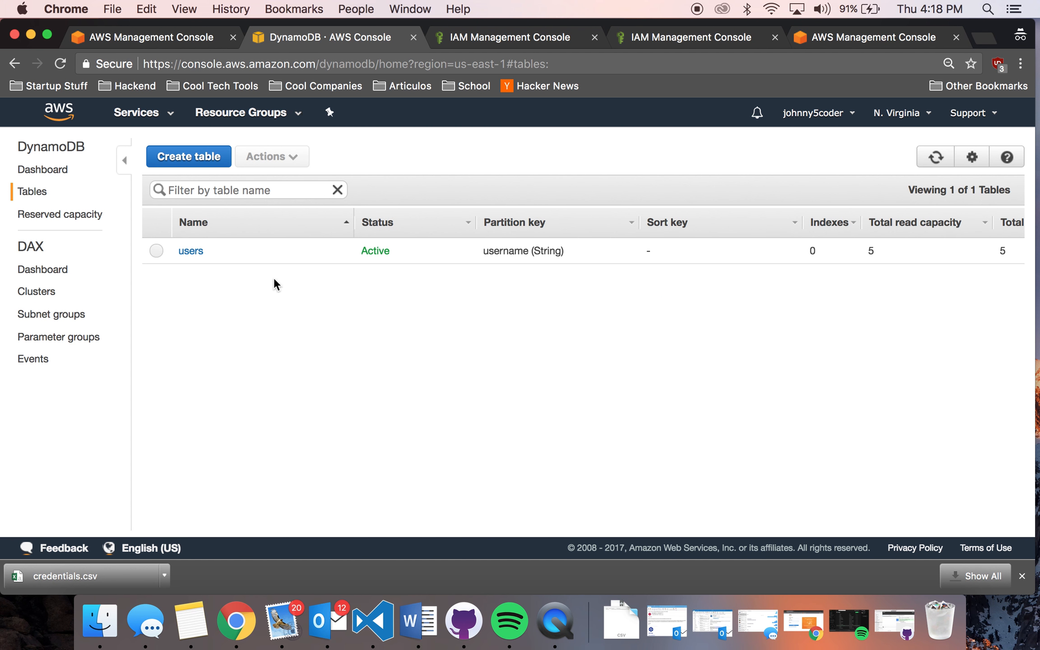
{"action": "left_click", "coordinate": [191, 251]}
{"action": "left_click", "coordinate": [456, 181]}
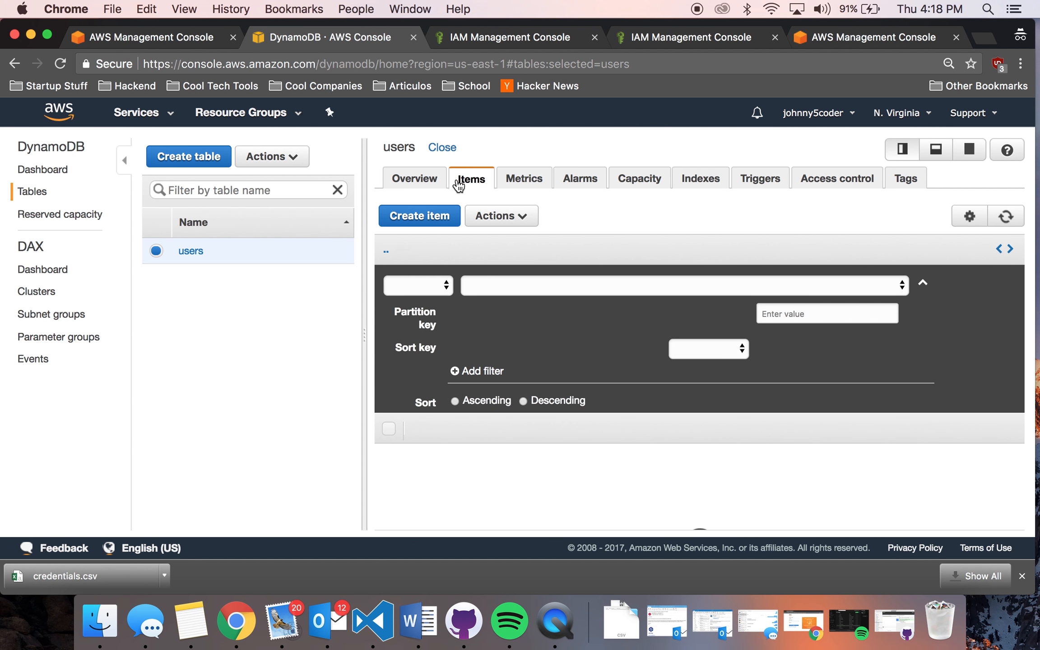
Start a new item in the users table with the username value johnny5
{"action": "left_click", "coordinate": [424, 216]}
{"action": "left_click", "coordinate": [304, 266]}
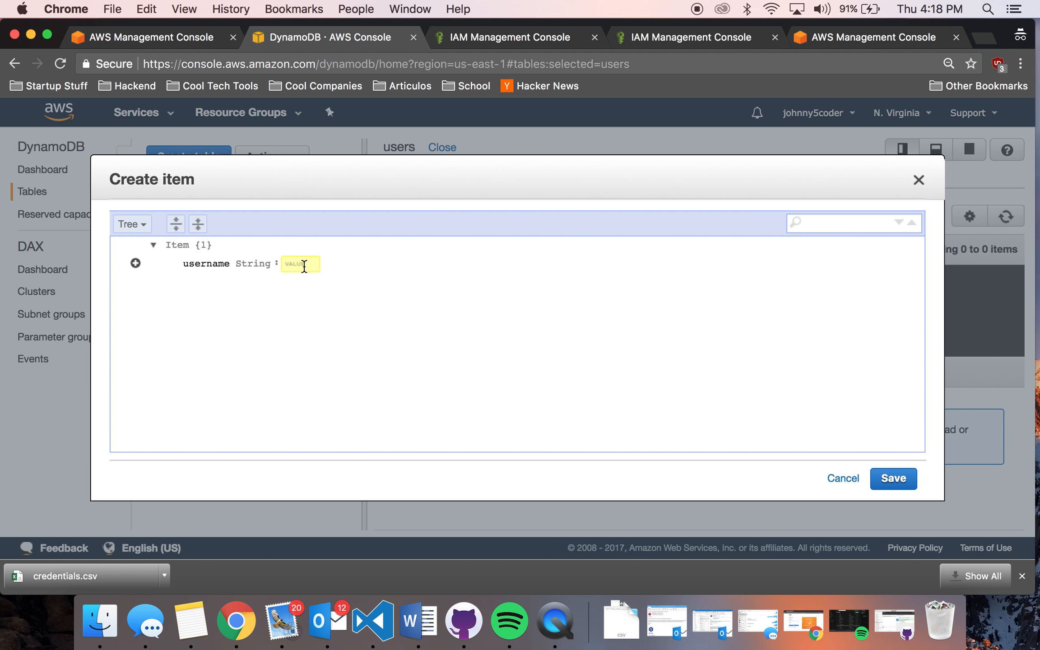
{"action": "type", "text": "rlingineni"}
{"action": "left_click", "coordinate": [294, 324]}
{"action": "left_click", "coordinate": [135, 264]}
{"action": "left_click", "coordinate": [309, 264]}
{"action": "double_click", "coordinate": [308, 263]}
{"action": "type", "text": "johnny5"}
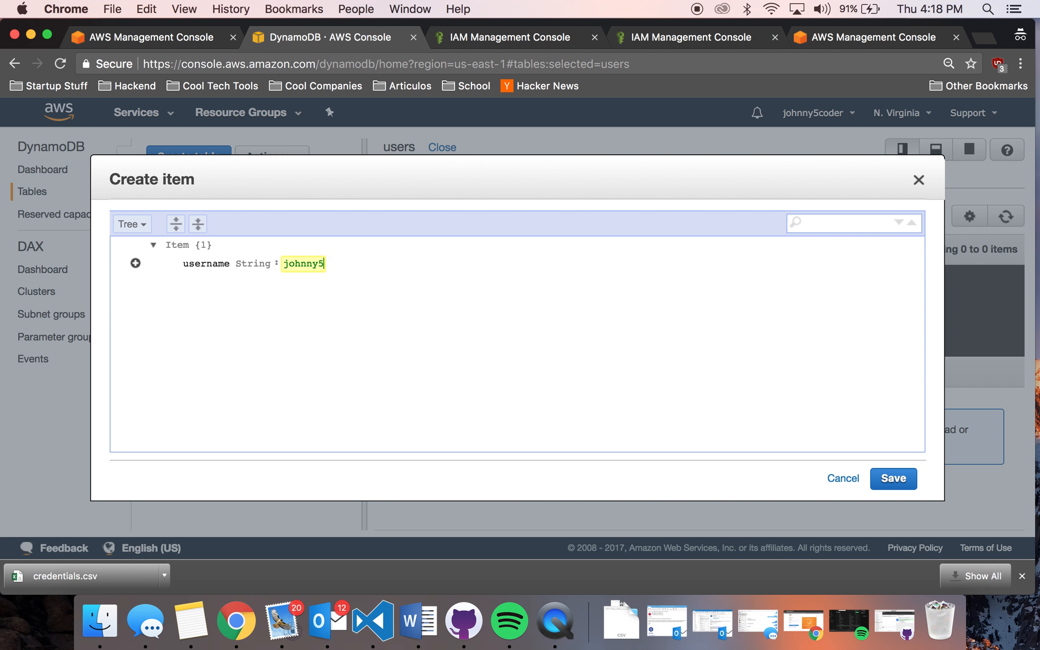
Append a String attribute called name to the new item and enter a first name as its value
{"action": "left_click", "coordinate": [135, 263]}
{"action": "mouse_move", "coordinate": [203, 284]}
{"action": "left_click", "coordinate": [183, 302]}
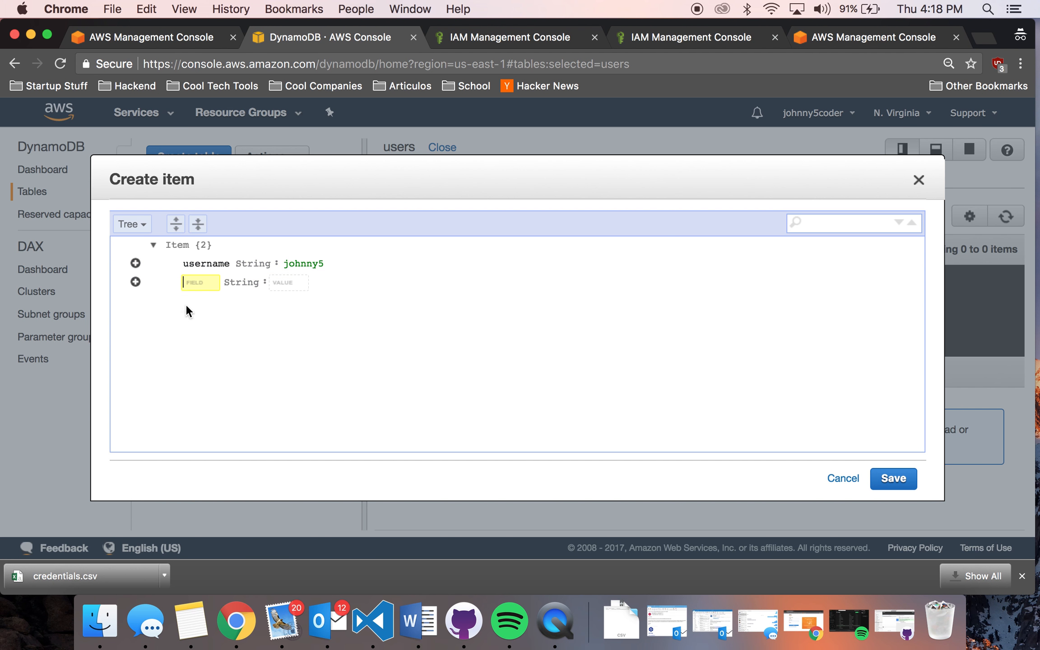
{"action": "type", "text": "name"}
{"action": "key", "text": "Tab"}
{"action": "type", "text": "john"}
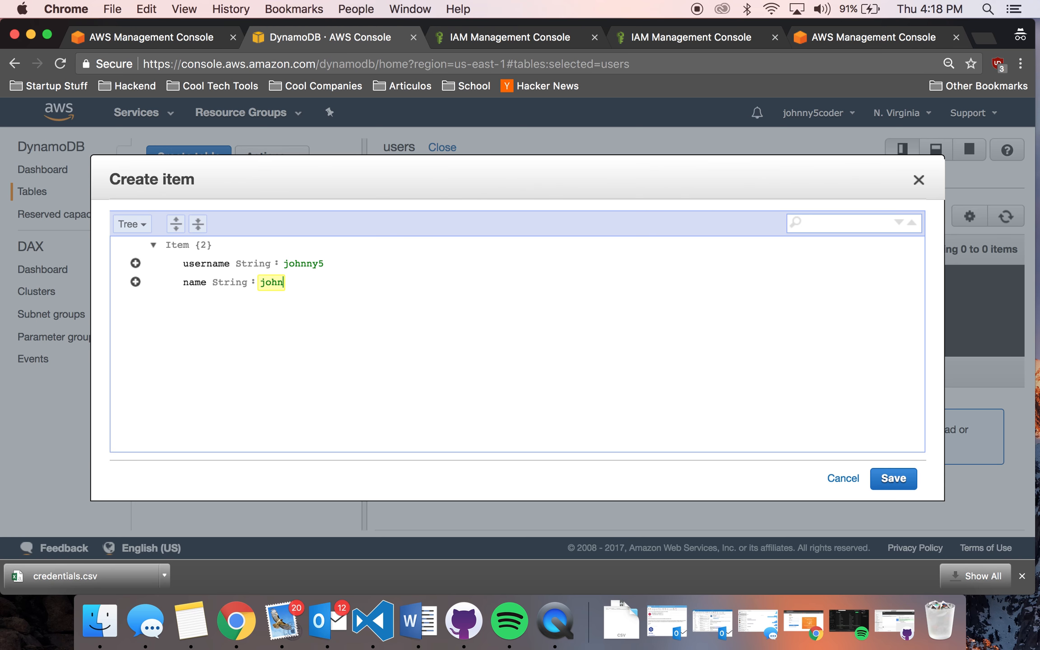
Append a Number attribute called age to the new item with the value 10
{"action": "left_click", "coordinate": [135, 282]}
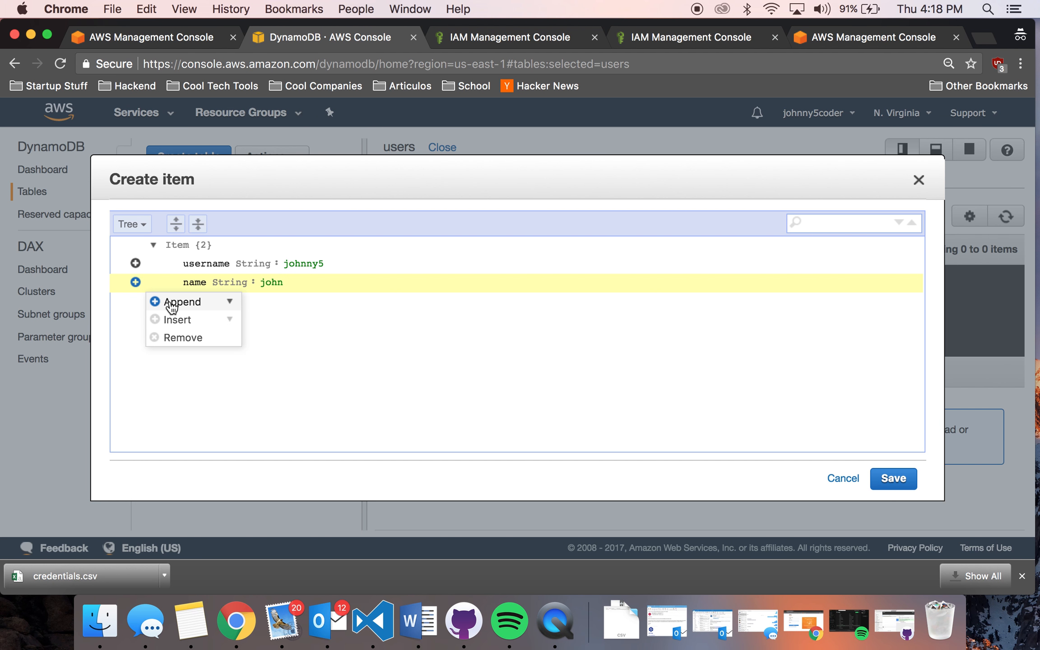
{"action": "mouse_move", "coordinate": [171, 306]}
{"action": "left_click", "coordinate": [205, 361]}
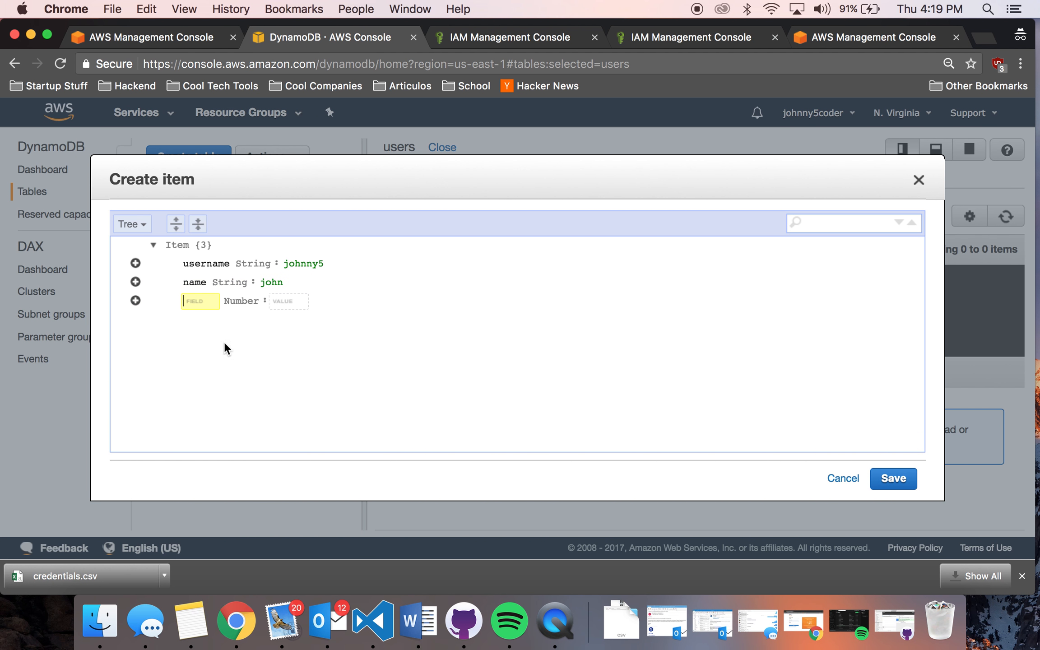
{"action": "key", "text": "Tab"}
{"action": "type", "text": "a"}
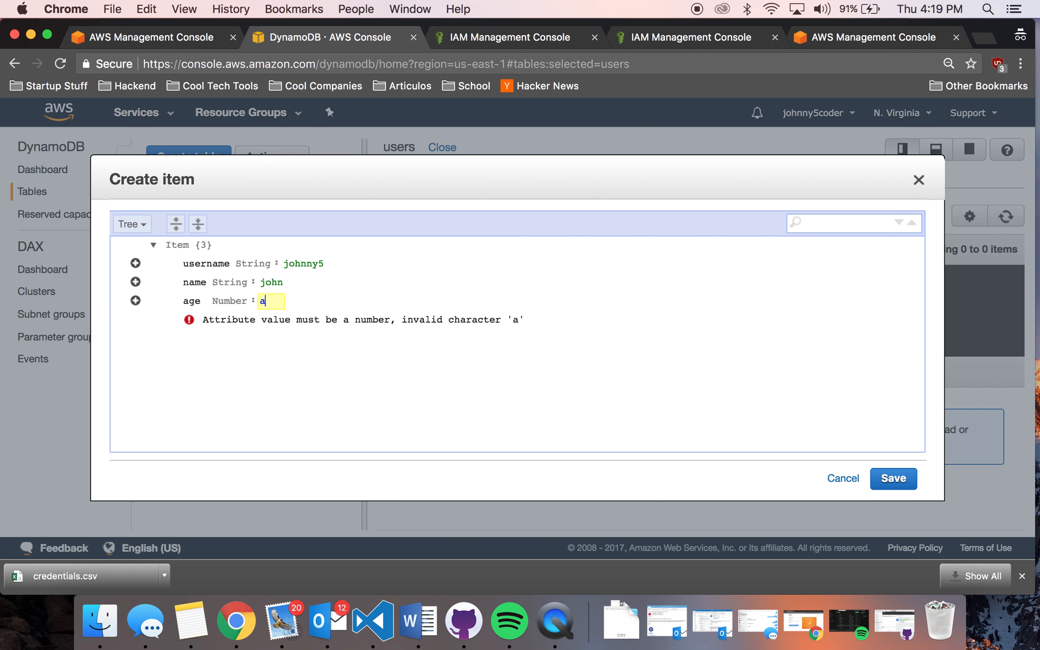
{"action": "key", "text": "BackSpace"}
{"action": "type", "text": "10"}
{"action": "left_click", "coordinate": [363, 331]}
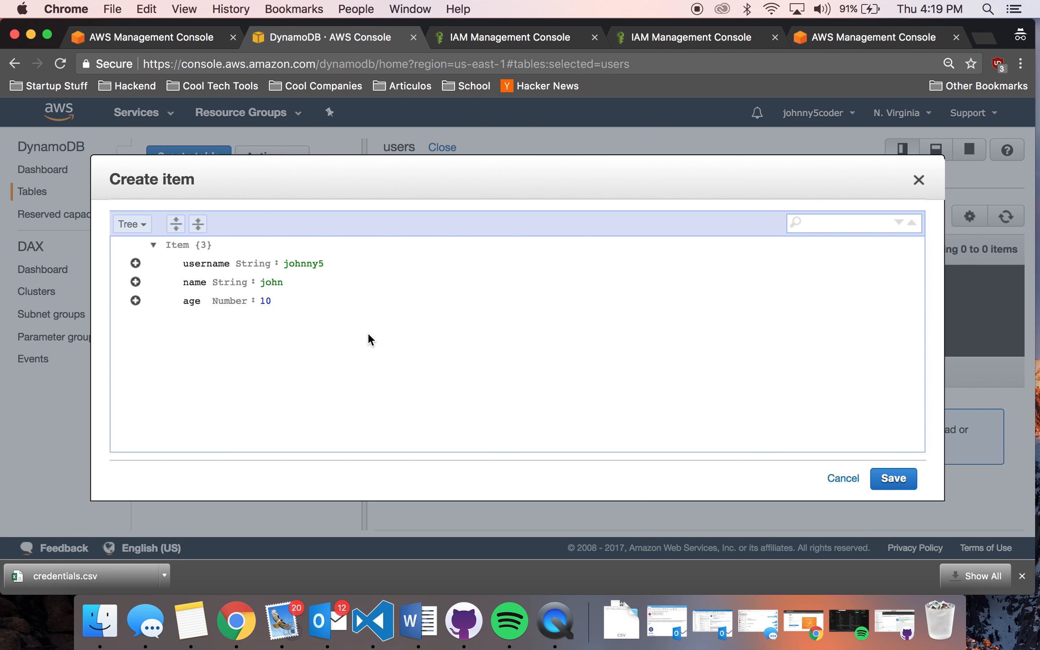
Set the item's age to 20 and save the item to the users table
{"action": "left_click", "coordinate": [263, 302]}
{"action": "left_click", "coordinate": [432, 336]}
{"action": "left_click", "coordinate": [875, 465]}
{"action": "left_click_drag", "start_coordinate": [661, 408], "coordinate": [409, 401]}
Take the API invoke URL from the Hackend window and enter it as the address in the IAM role's tab, extended with /users?username
{"action": "key", "text": "ctrl+Left"}
{"action": "key", "text": "ctrl+Right"}
{"action": "key", "text": "ctrl+Left"}
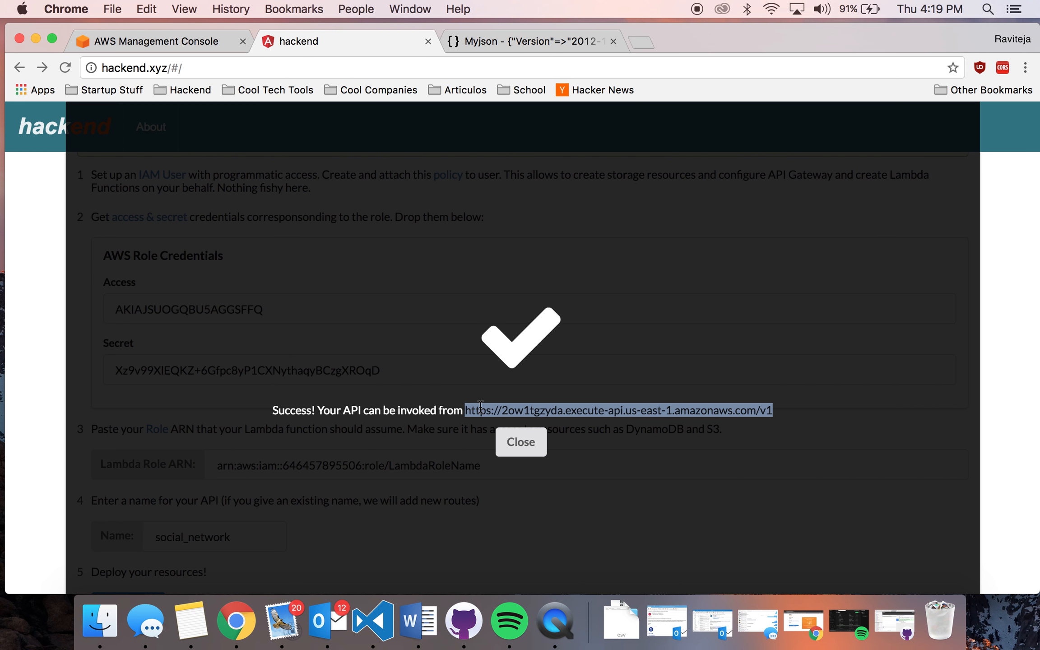
{"action": "key", "text": "ctrl+Right"}
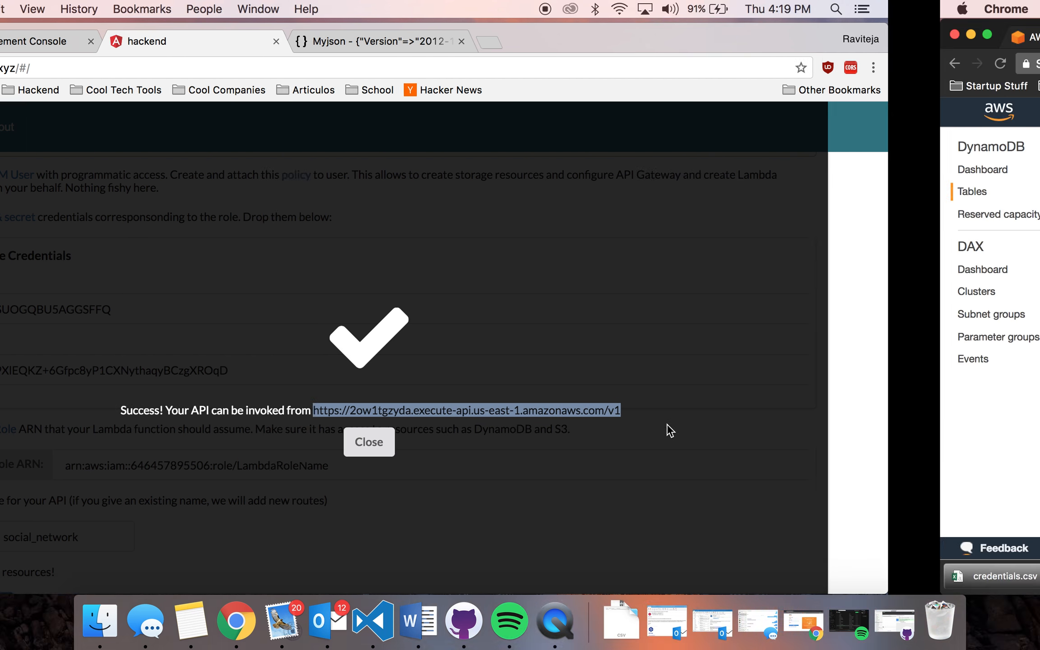
{"action": "left_click", "coordinate": [534, 37]}
{"action": "left_click", "coordinate": [534, 64]}
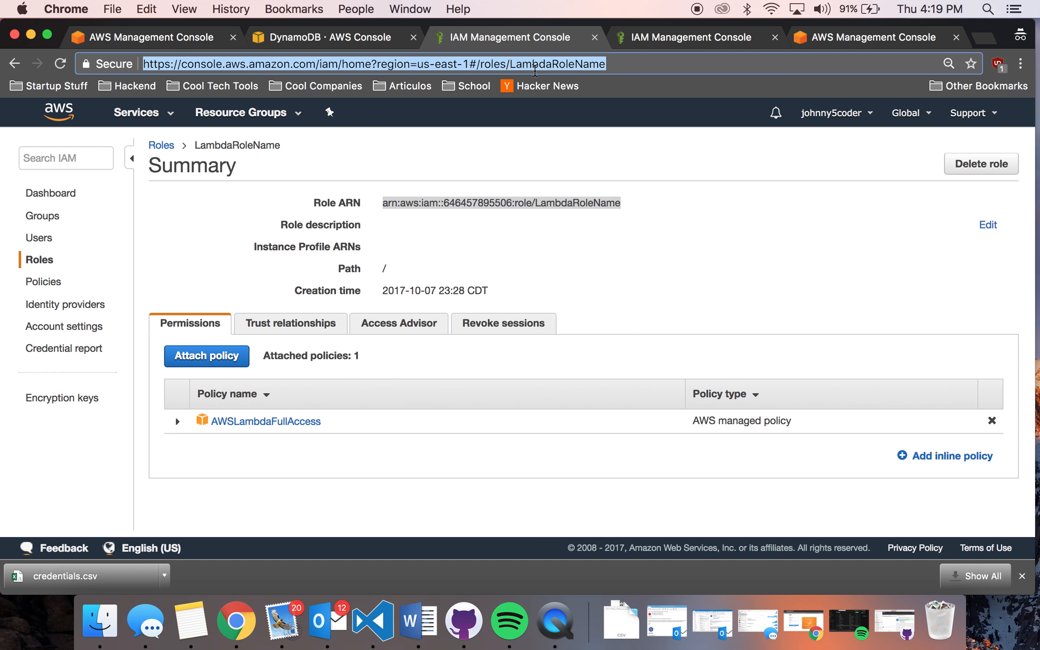
{"action": "type", "text": "https://2ow1tgzyda.execute-api.us-east-1.amazonaws.com/v1"}
{"action": "type", "text": "/user"}
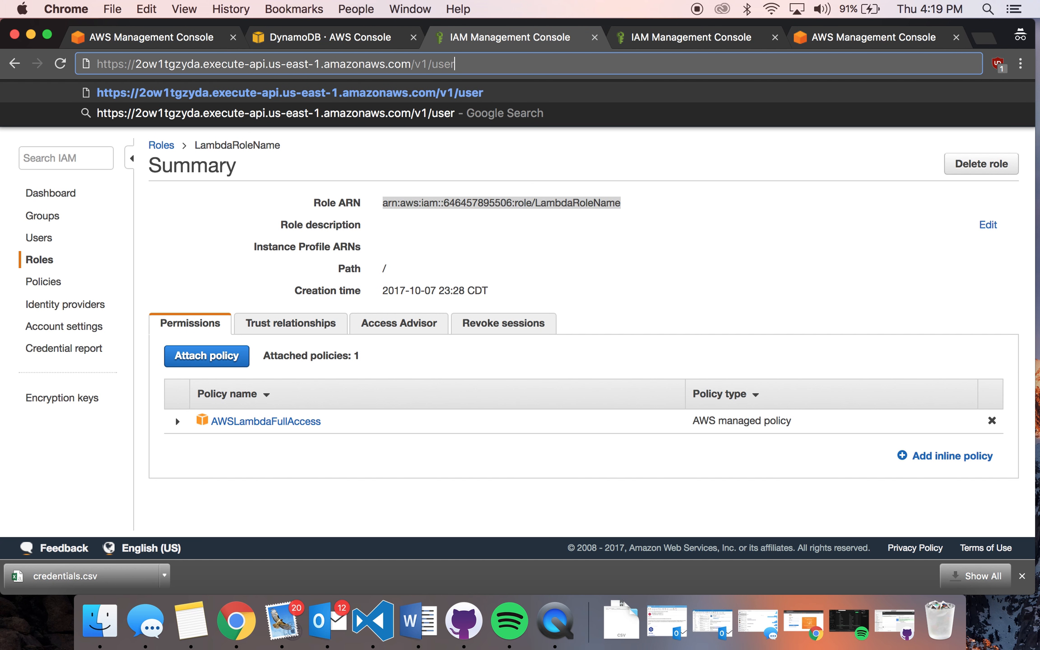
{"action": "type", "text": "s?username"}
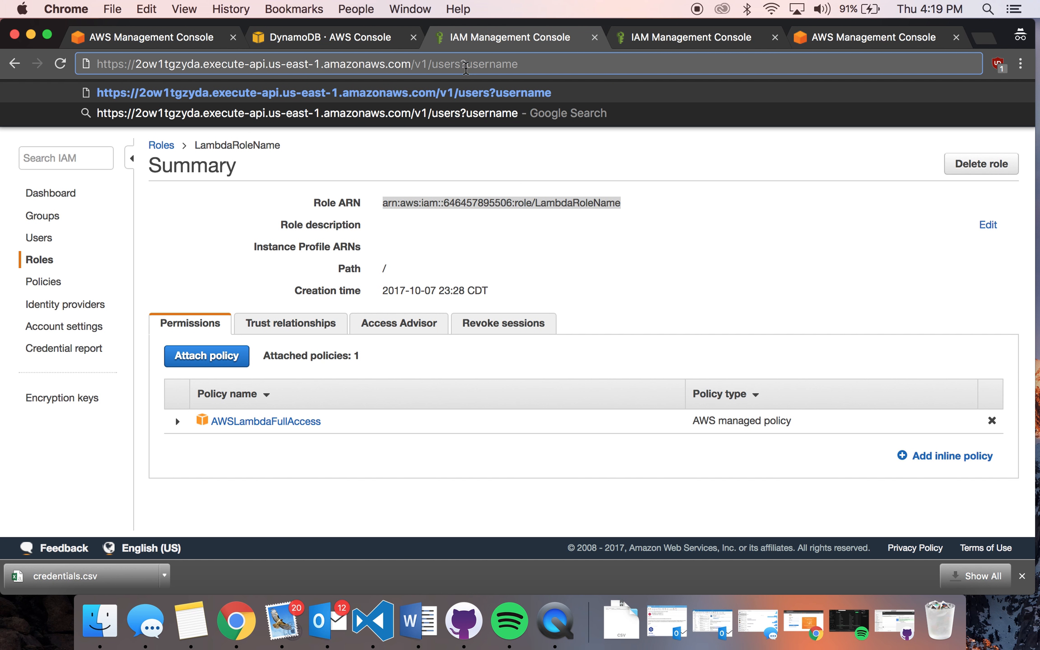
{"action": "left_click_drag", "start_coordinate": [465, 67], "coordinate": [512, 61]}
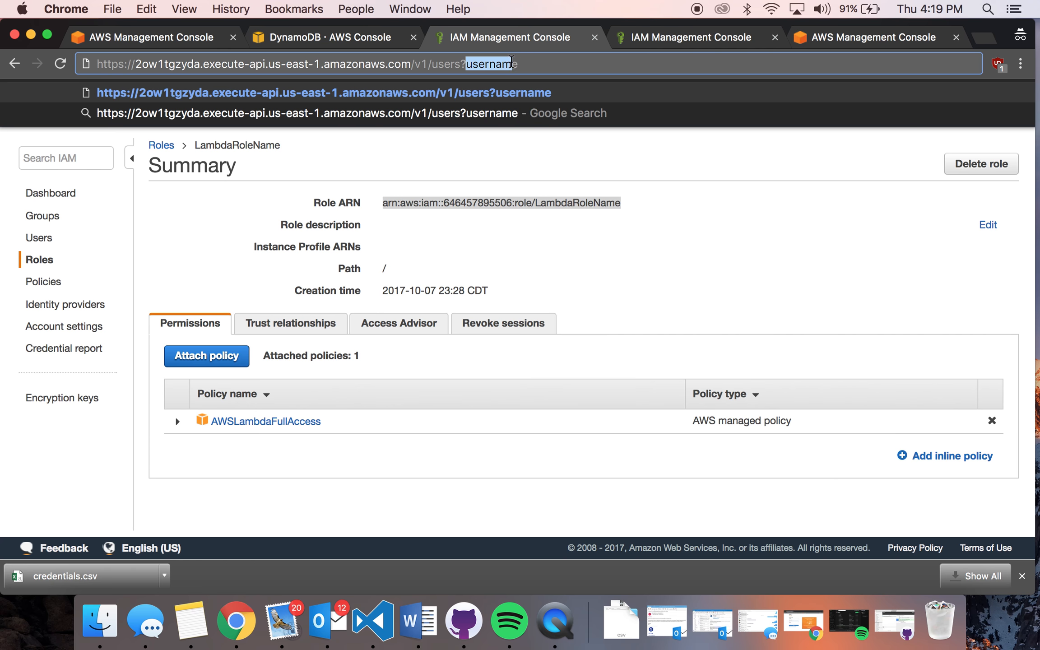
Check the item's username in DynamoDB, complete the request URL with =johnny5 and load it
{"action": "left_click", "coordinate": [366, 47]}
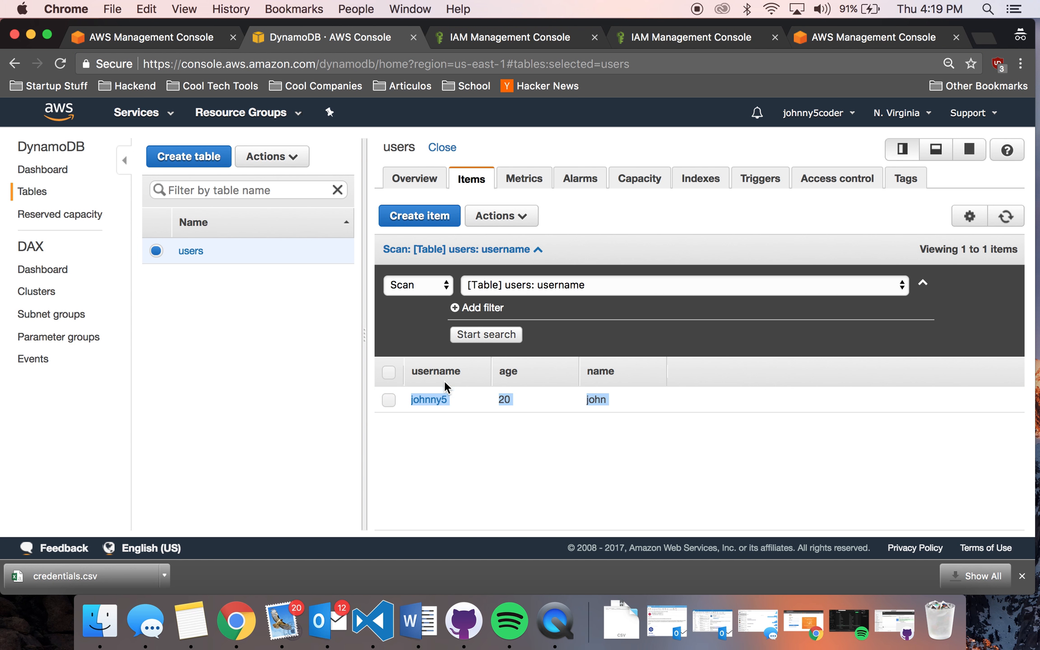
{"action": "left_click", "coordinate": [567, 40]}
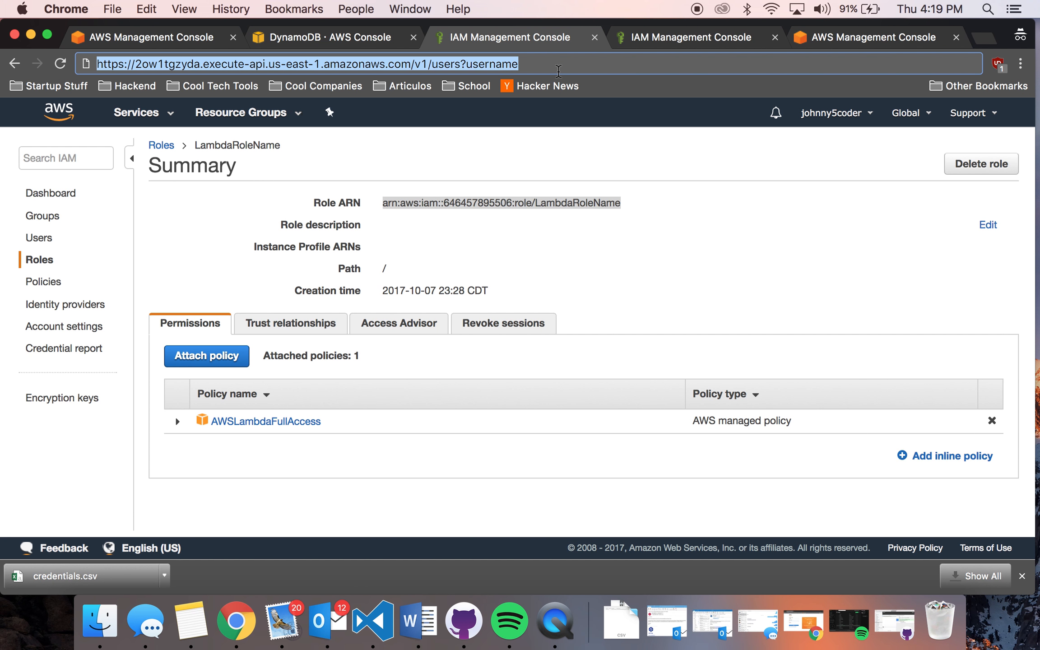
{"action": "left_click", "coordinate": [541, 69]}
{"action": "type", "text": "="}
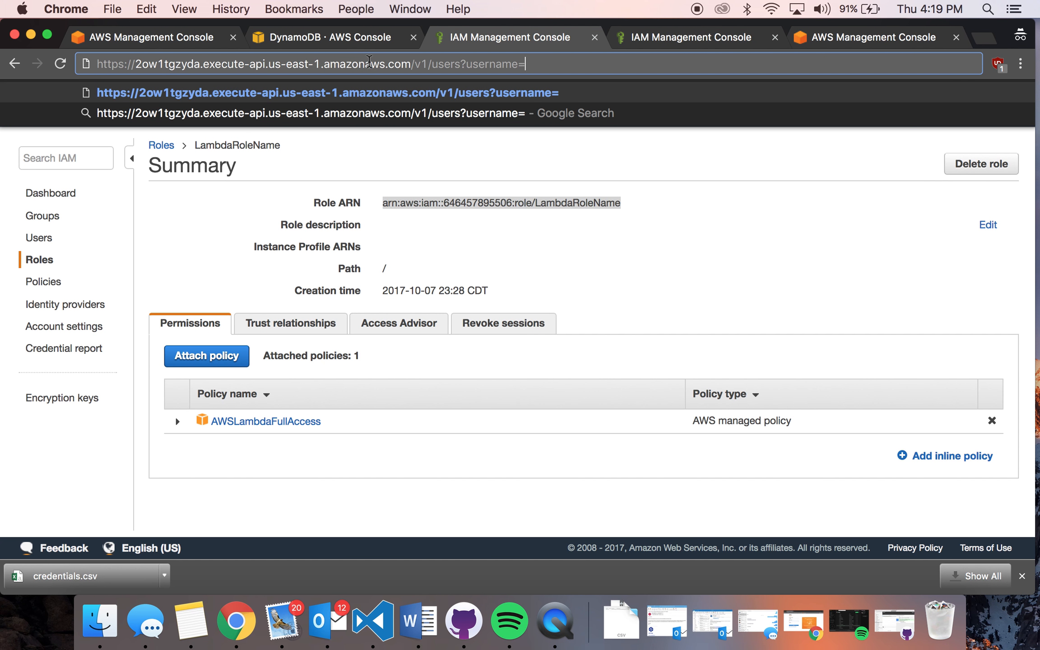
{"action": "left_click", "coordinate": [343, 37]}
{"action": "left_click", "coordinate": [554, 38]}
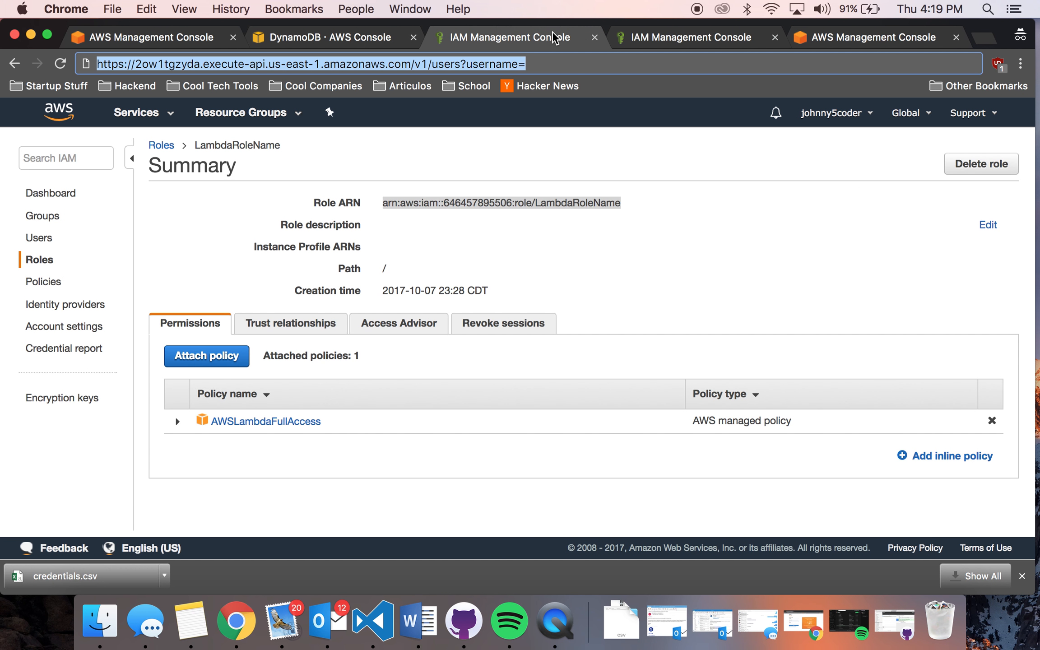
{"action": "key", "text": "Right"}
{"action": "type", "text": "johnny5"}
{"action": "key", "text": "Return"}
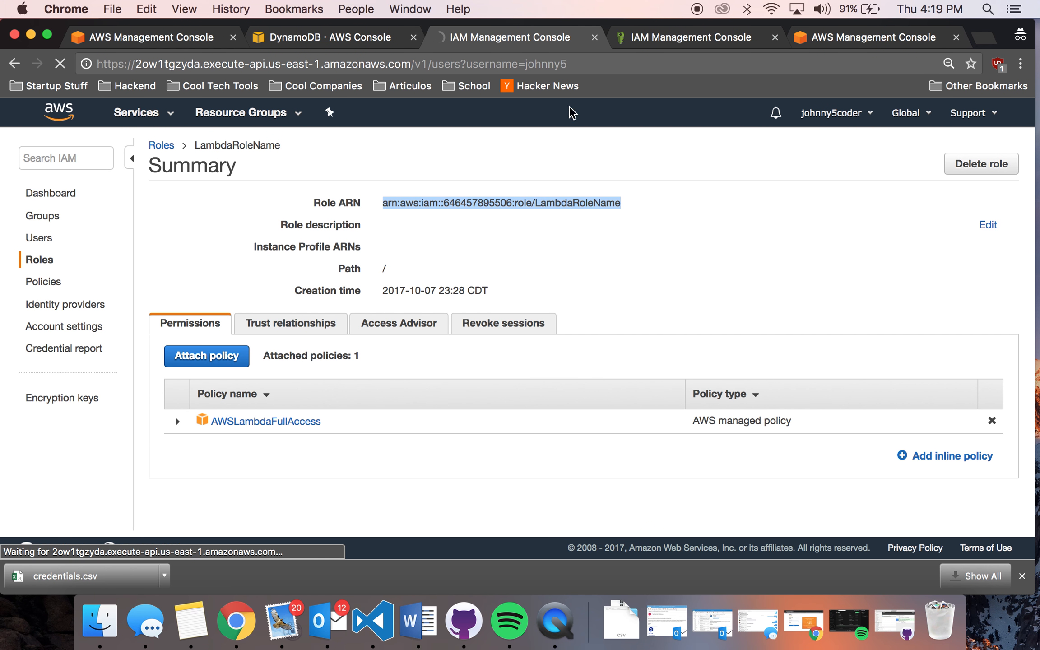
Compare the JSON returned by the API request with the item stored in the DynamoDB users table
{"action": "left_click", "coordinate": [584, 64]}
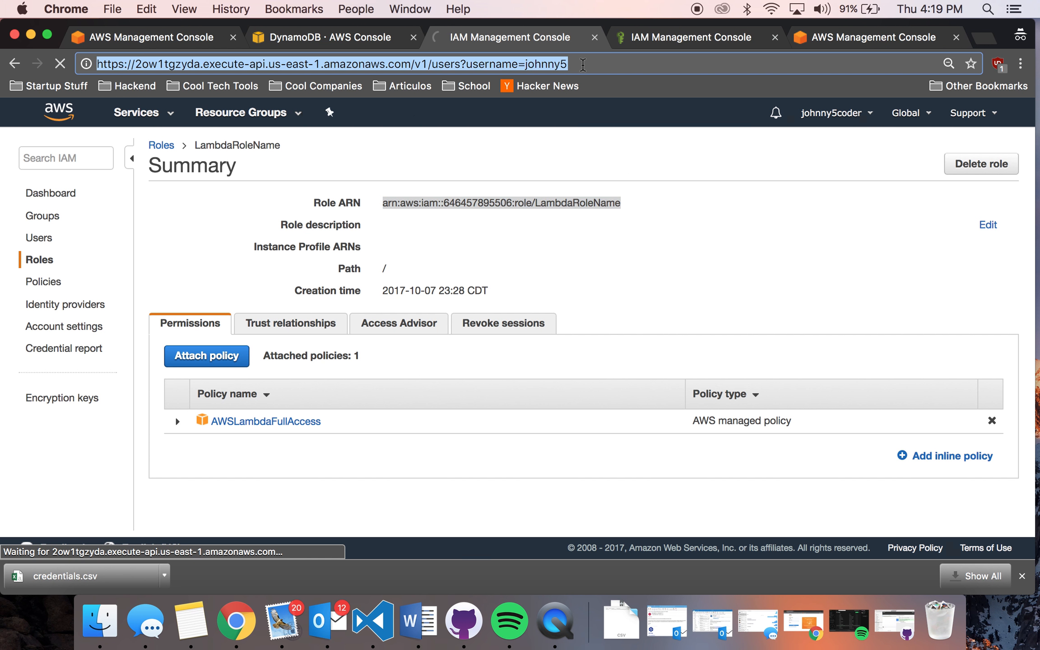
{"action": "left_click_drag", "start_coordinate": [547, 139], "coordinate": [3, 114]}
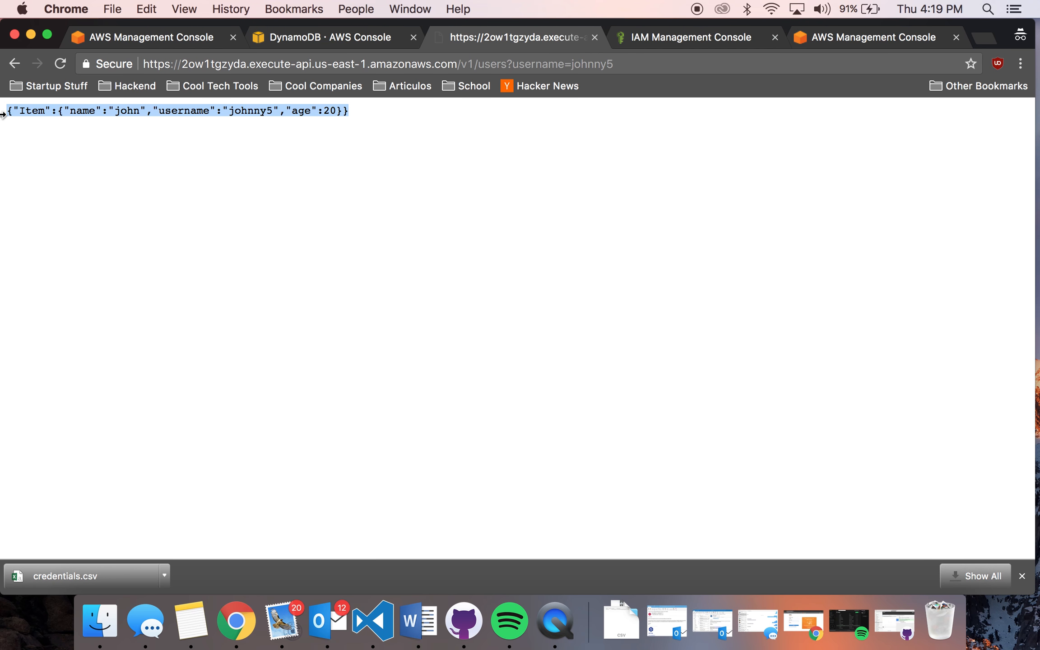
{"action": "left_click", "coordinate": [357, 35]}
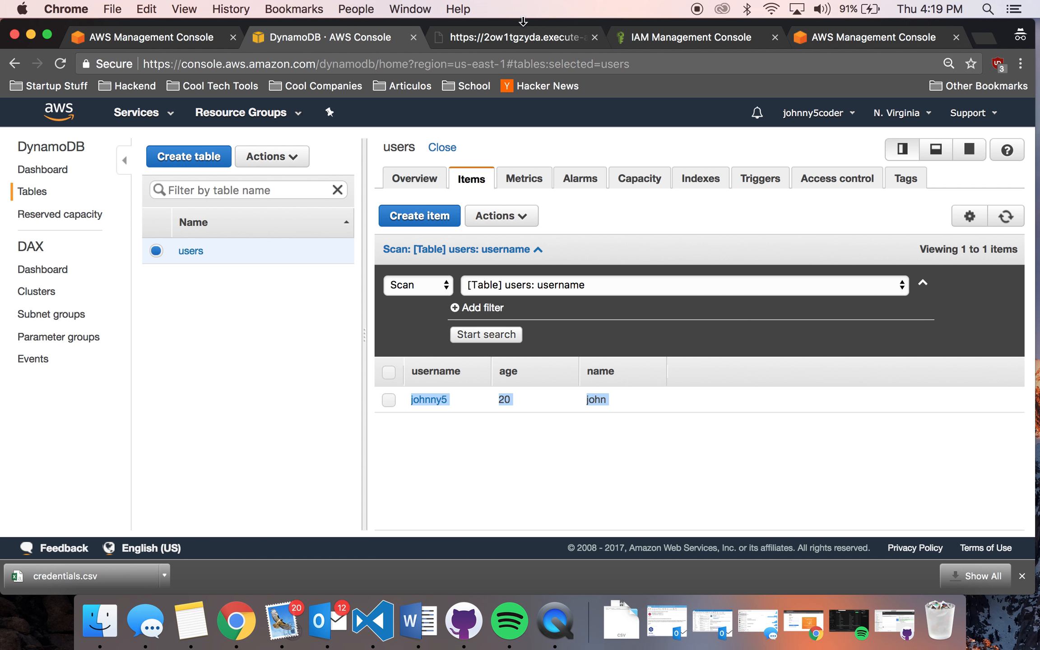
{"action": "left_click", "coordinate": [547, 40]}
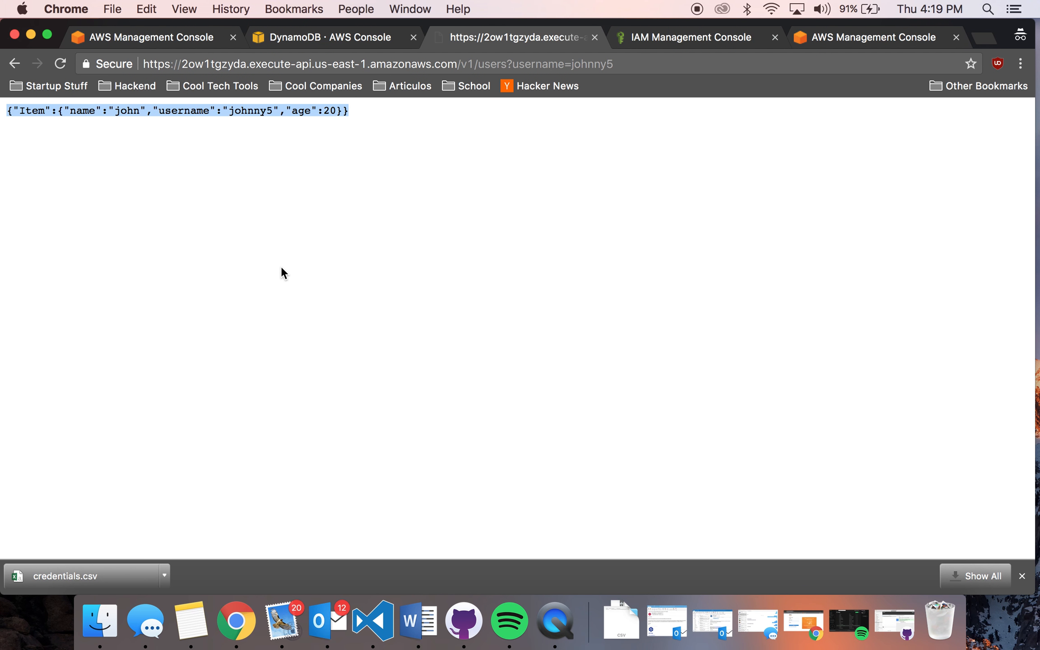
{"action": "left_click", "coordinate": [362, 181]}
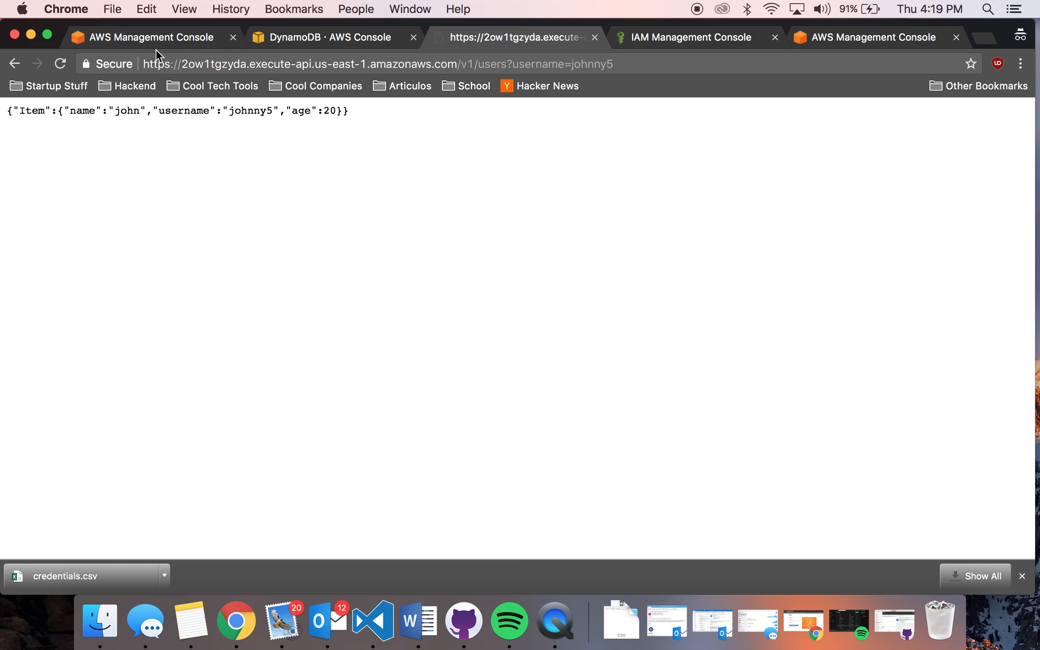
Return to the Hackend window and close the deployment success message
{"action": "key", "text": "ctrl+Left"}
{"action": "left_click", "coordinate": [541, 451]}
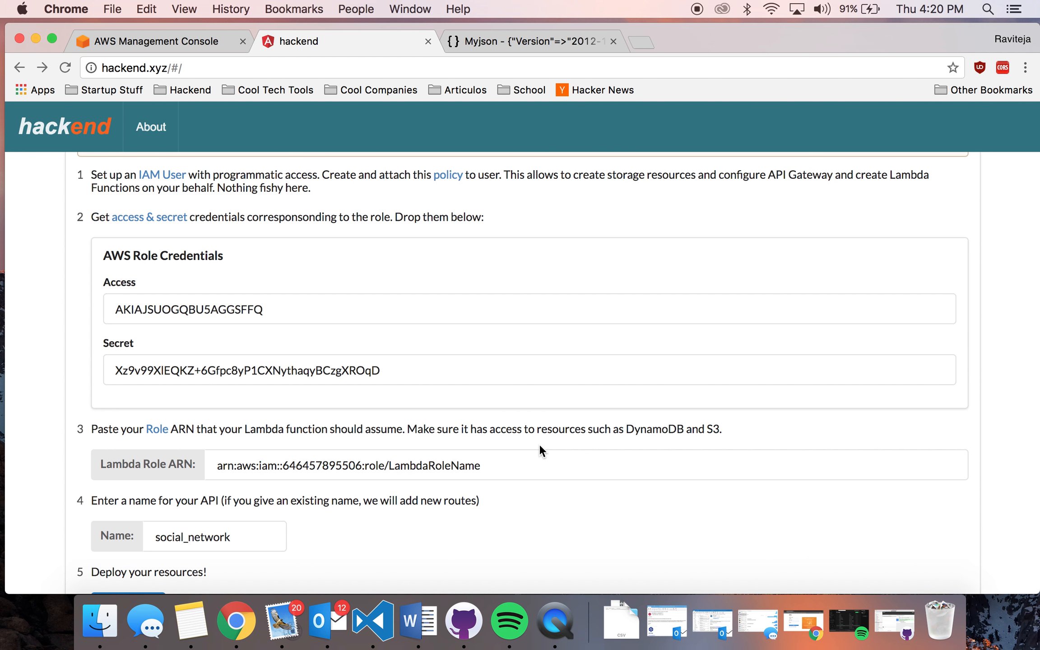
{"action": "left_click", "coordinate": [559, 632]}
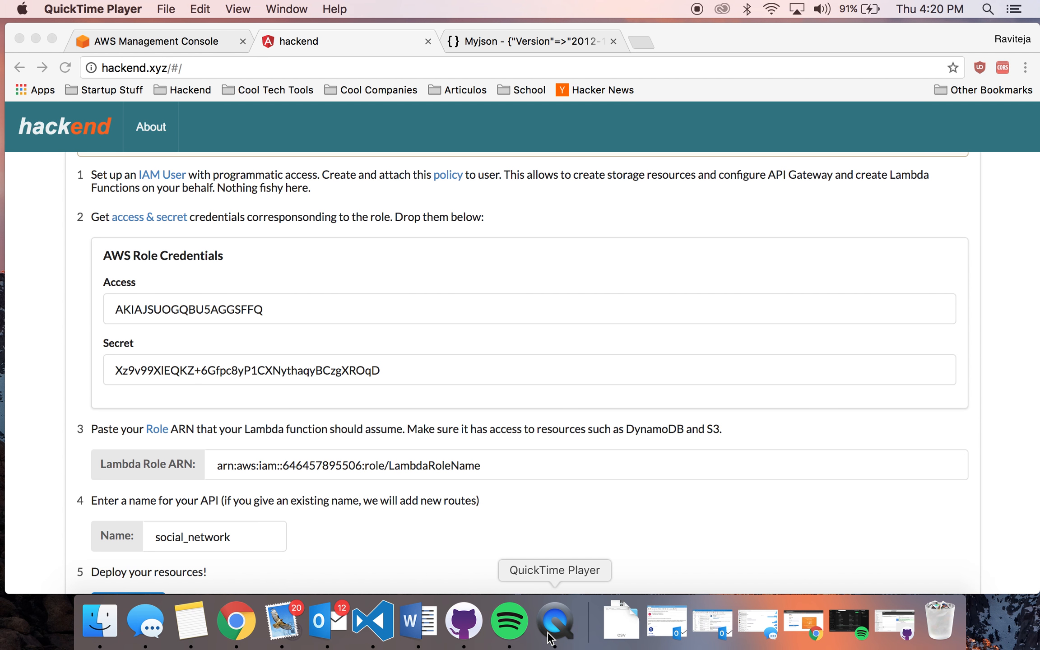
{"action": "right_click", "coordinate": [559, 625]}
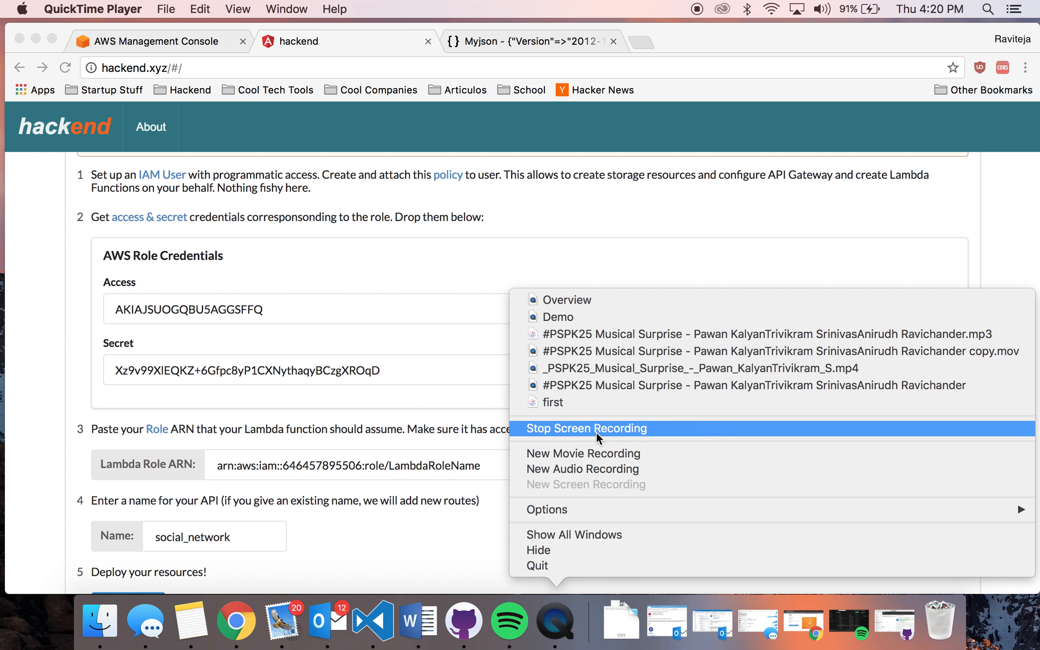